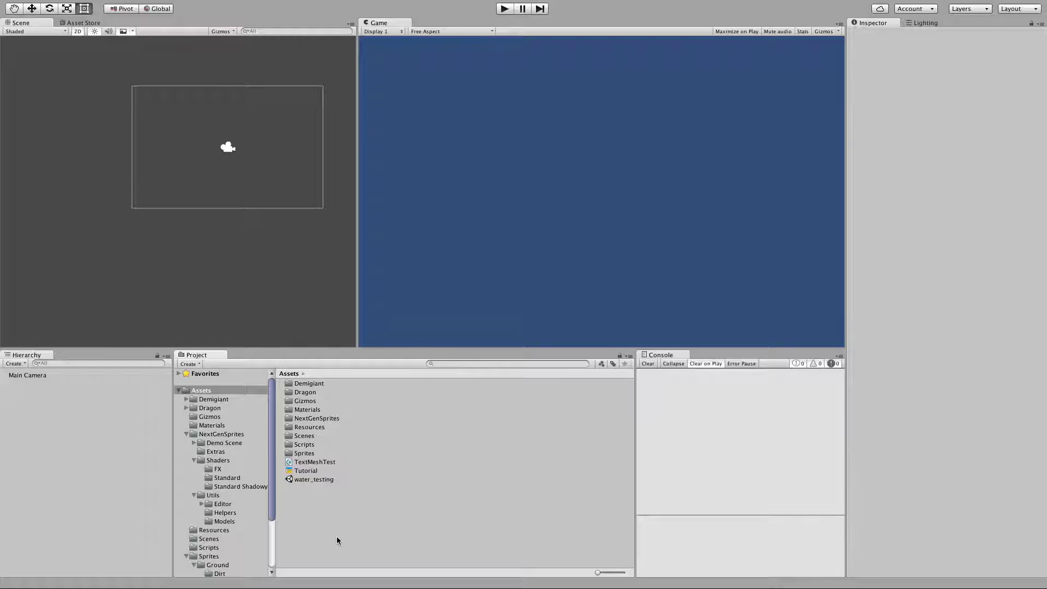
Step: Open the water_testing scene and place the tex_blank sprite, found by searching 'blank', on the ledge
{"action": "double_click", "coordinate": [312, 480]}
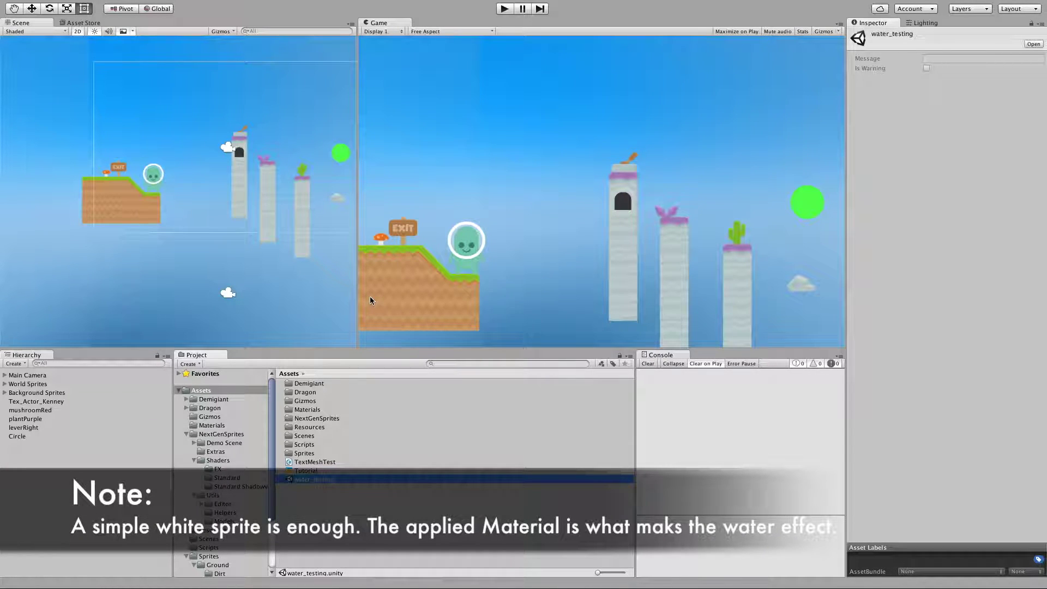
{"action": "left_click", "coordinate": [466, 364]}
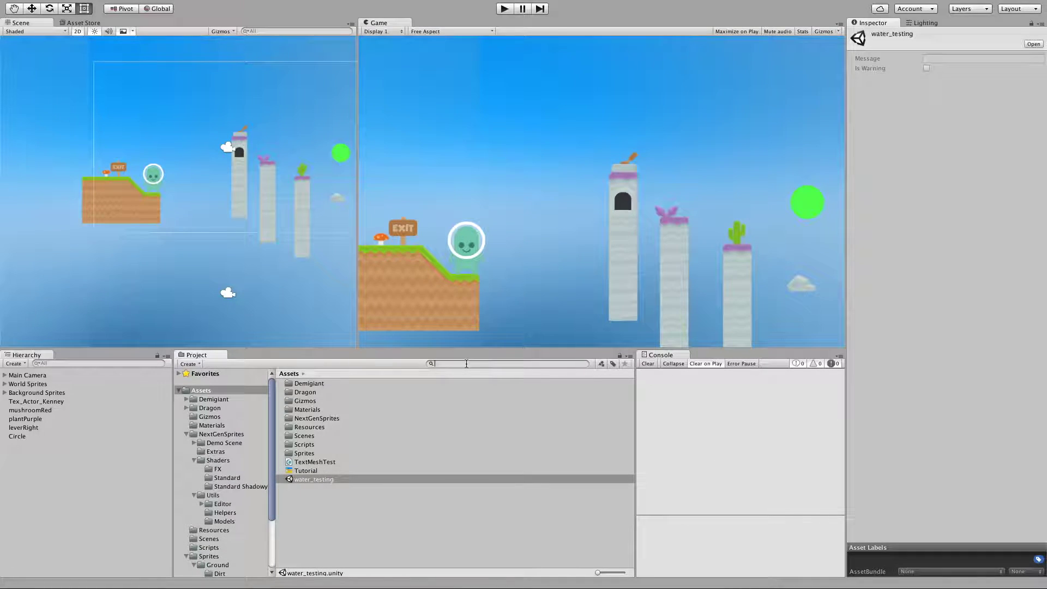
{"action": "type", "text": "blank"}
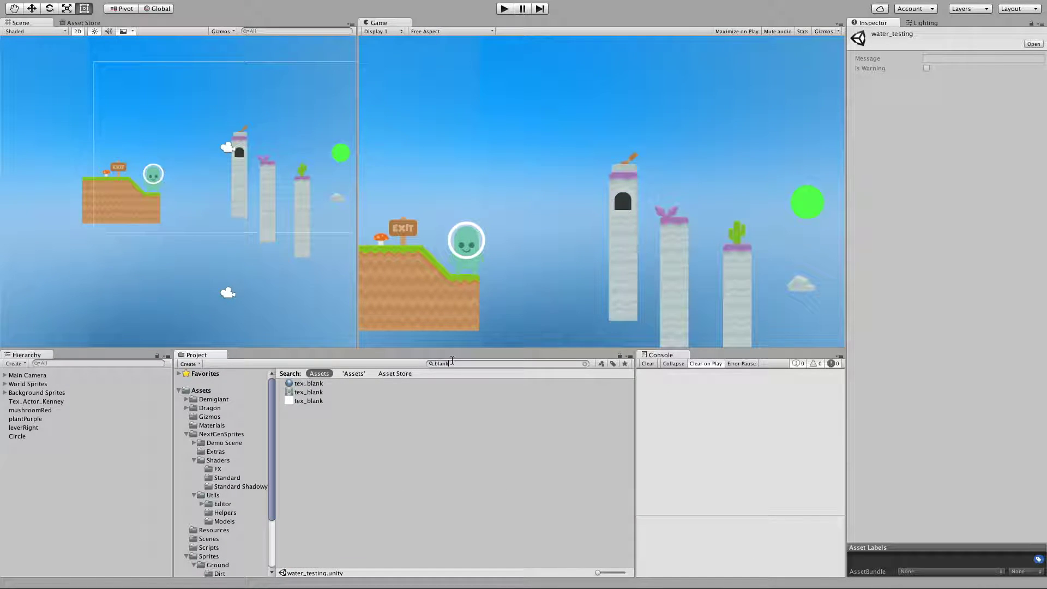
{"action": "left_click_drag", "start_coordinate": [307, 401], "coordinate": [125, 213]}
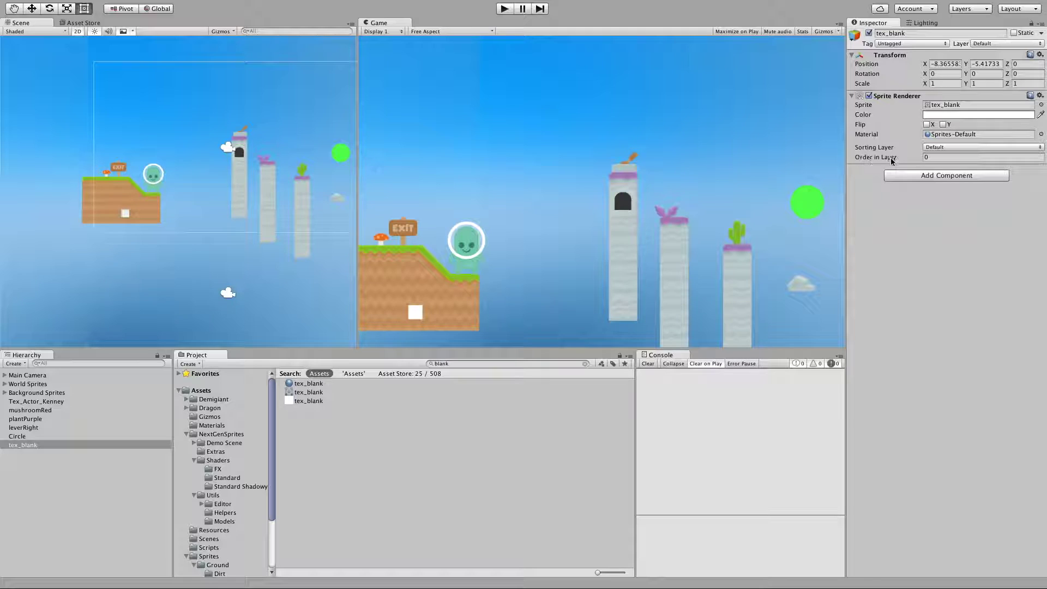
Step: Set the white sprite's Order in Layer to 5
{"action": "left_click", "coordinate": [928, 158]}
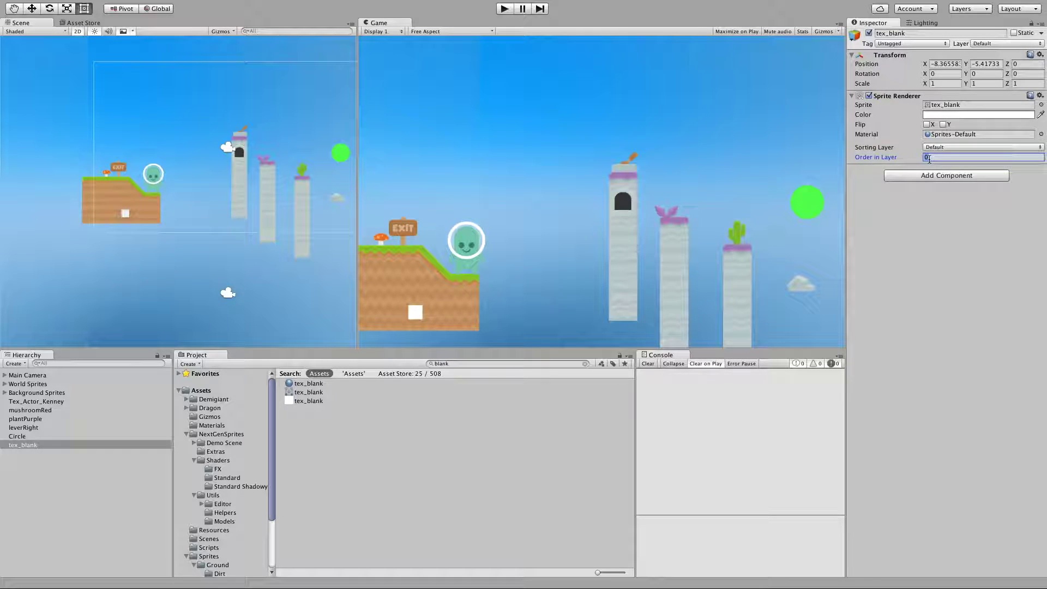
{"action": "type", "text": "5"}
{"action": "middle_click_drag", "start_coordinate": [135, 228], "coordinate": [171, 174]}
{"action": "scroll", "coordinate": [227, 190], "scroll_direction": "up", "scroll_amount": 3}
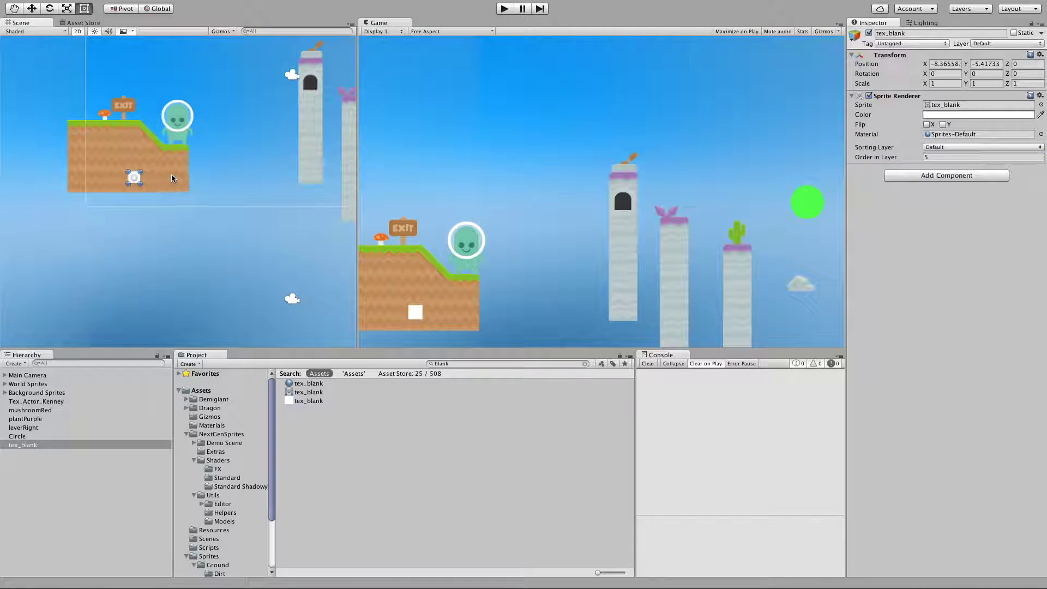
{"action": "scroll", "coordinate": [172, 180], "scroll_direction": "right", "scroll_amount": 3}
{"action": "scroll", "coordinate": [172, 181], "scroll_direction": "down", "scroll_amount": 3}
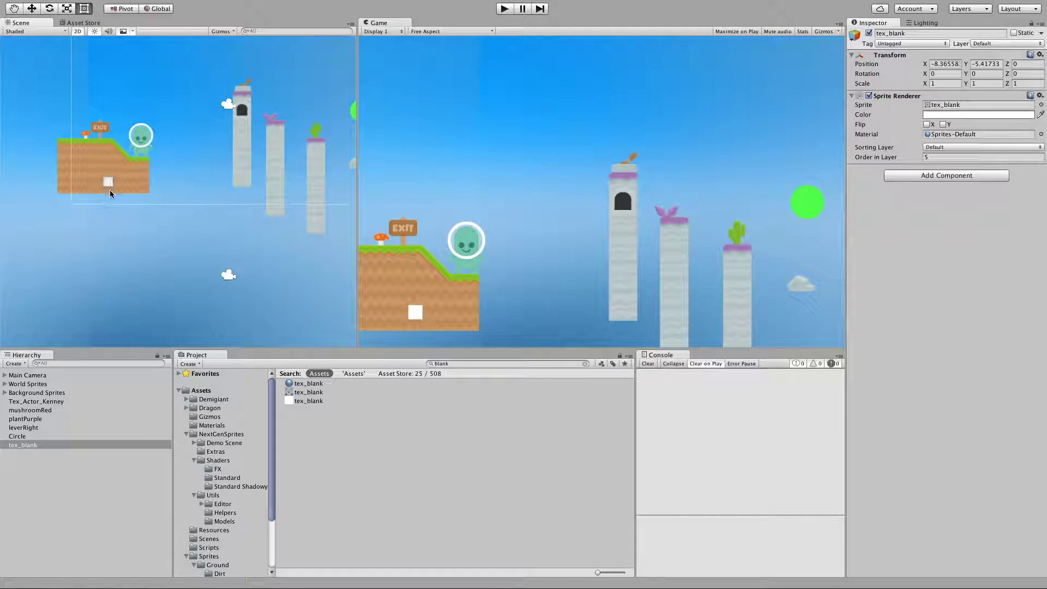
{"action": "scroll", "coordinate": [131, 194], "scroll_direction": "up", "scroll_amount": 3}
{"action": "scroll", "coordinate": [133, 204], "scroll_direction": "left", "scroll_amount": 3}
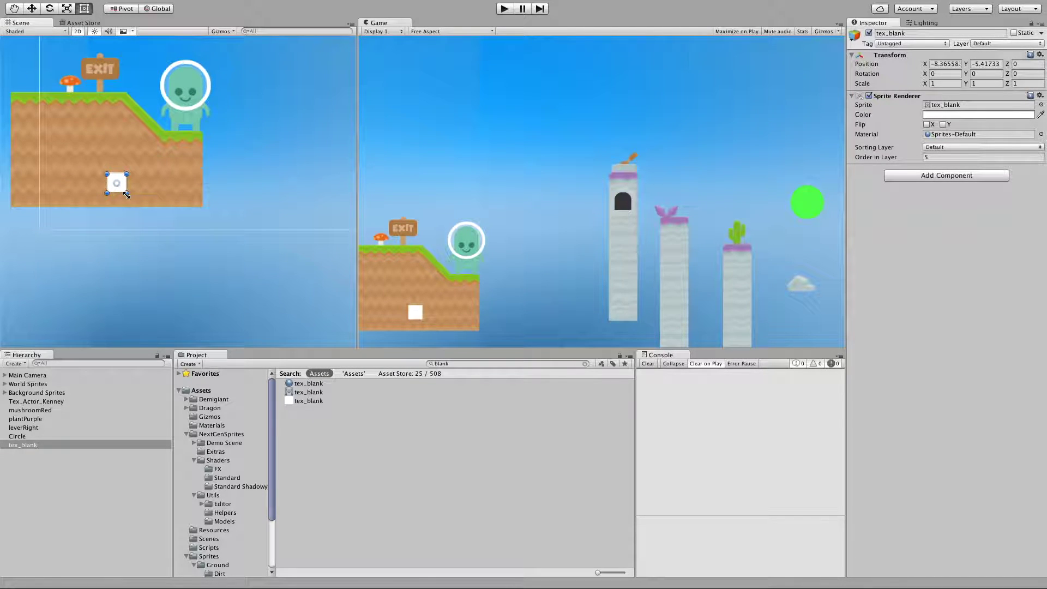
Step: Stretch the sprite into a wide strip, about 40.5 × 8.4, beneath the level
{"action": "left_click", "coordinate": [126, 195]}
{"action": "left_click_drag", "start_coordinate": [126, 195], "coordinate": [790, 300]}
{"action": "scroll", "coordinate": [251, 212], "scroll_direction": "down", "scroll_amount": 5}
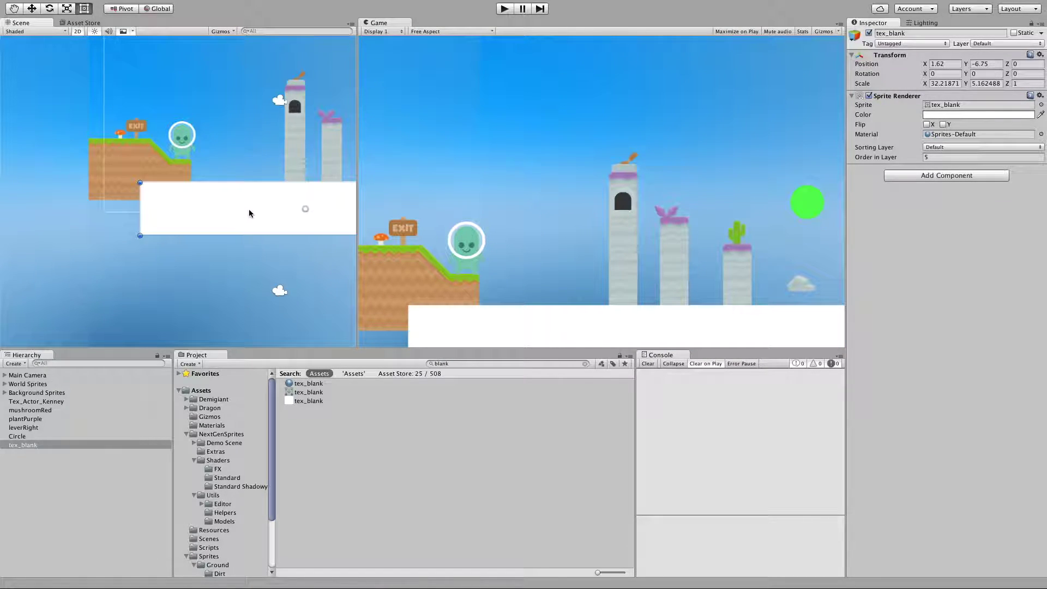
{"action": "left_click_drag", "start_coordinate": [111, 191], "coordinate": [59, 191]}
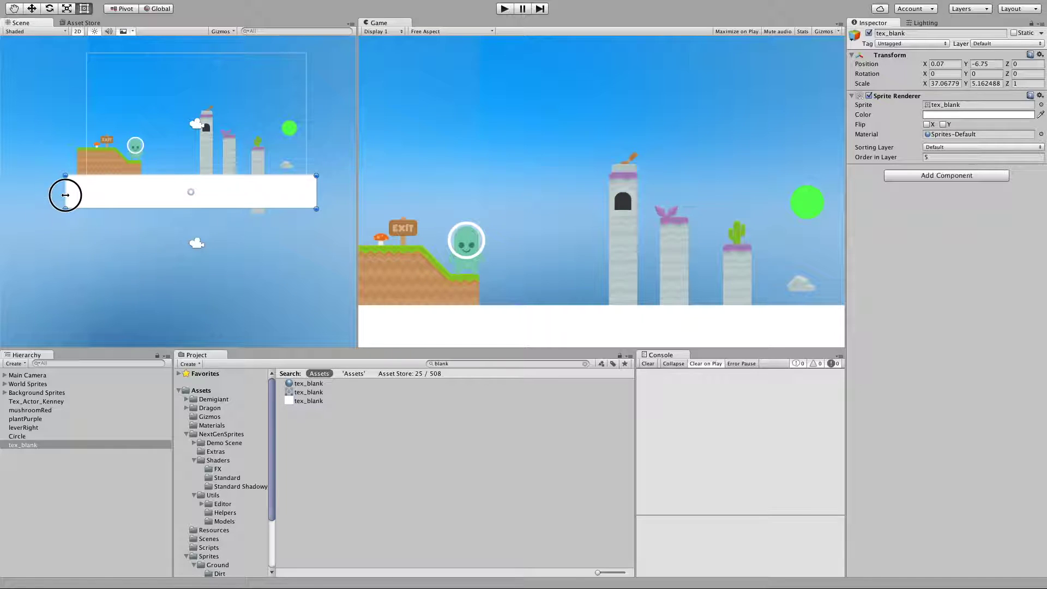
{"action": "left_click", "coordinate": [250, 209]}
{"action": "left_click_drag", "start_coordinate": [250, 209], "coordinate": [251, 224]}
{"action": "left_click_drag", "start_coordinate": [317, 197], "coordinate": [320, 197]}
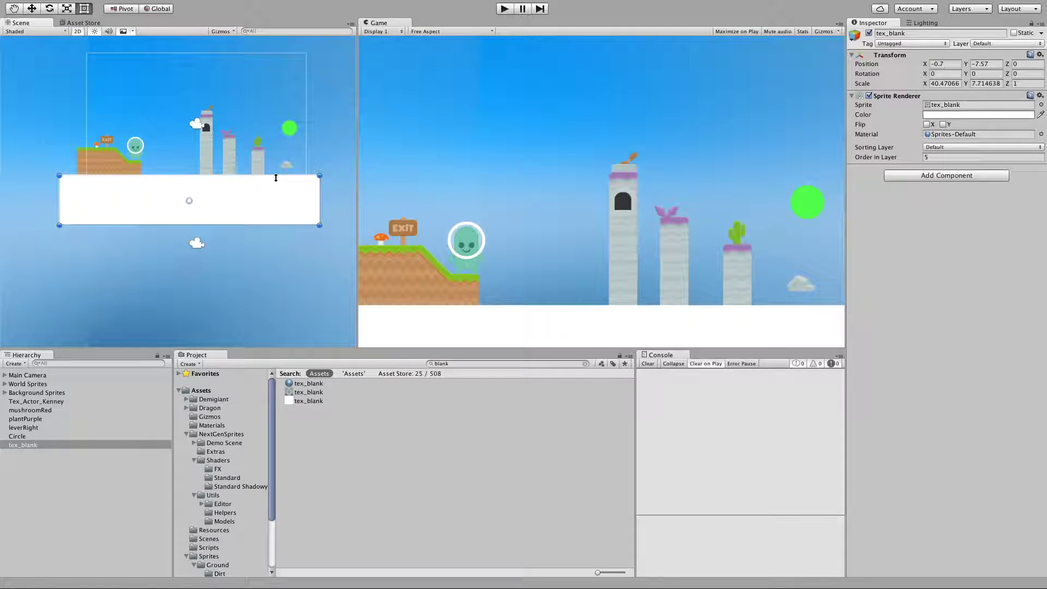
{"action": "left_click_drag", "start_coordinate": [257, 224], "coordinate": [256, 229]}
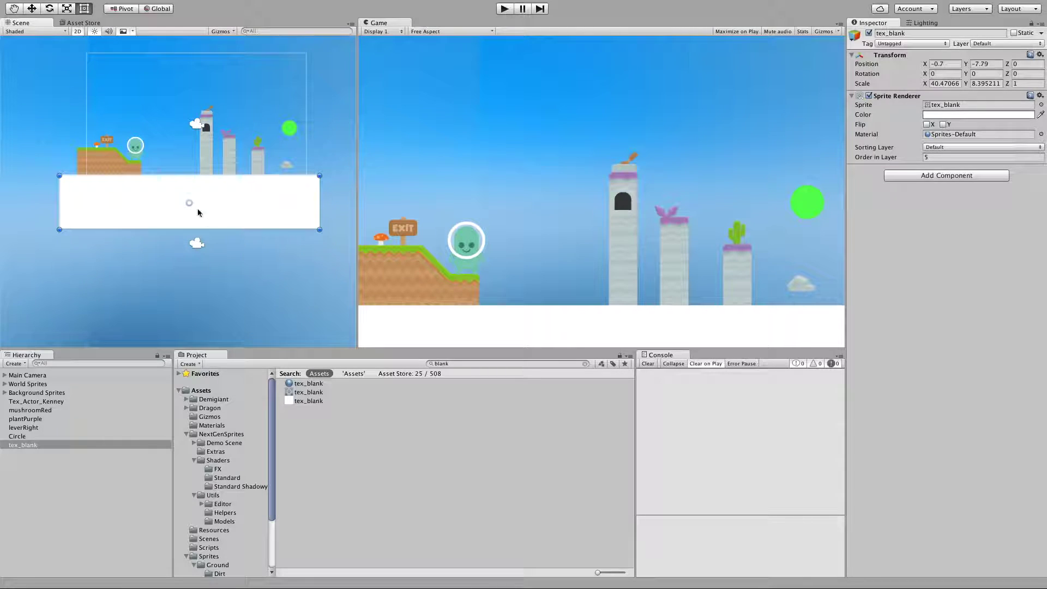
Step: Create a new material named water_test in the Assets folder
{"action": "left_click", "coordinate": [217, 391]}
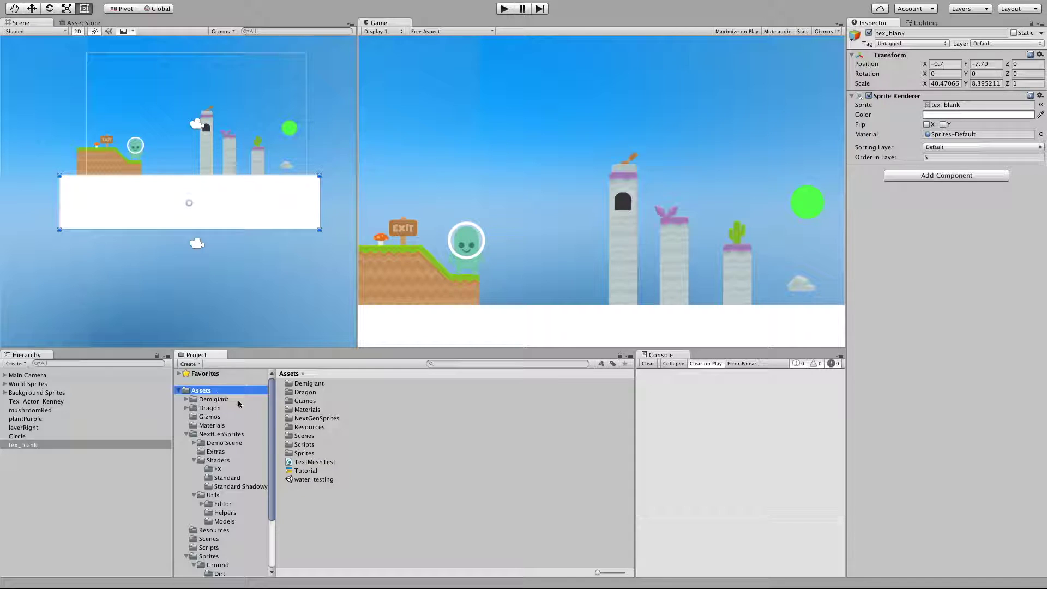
{"action": "right_click", "coordinate": [354, 512]}
{"action": "mouse_move", "coordinate": [391, 397]}
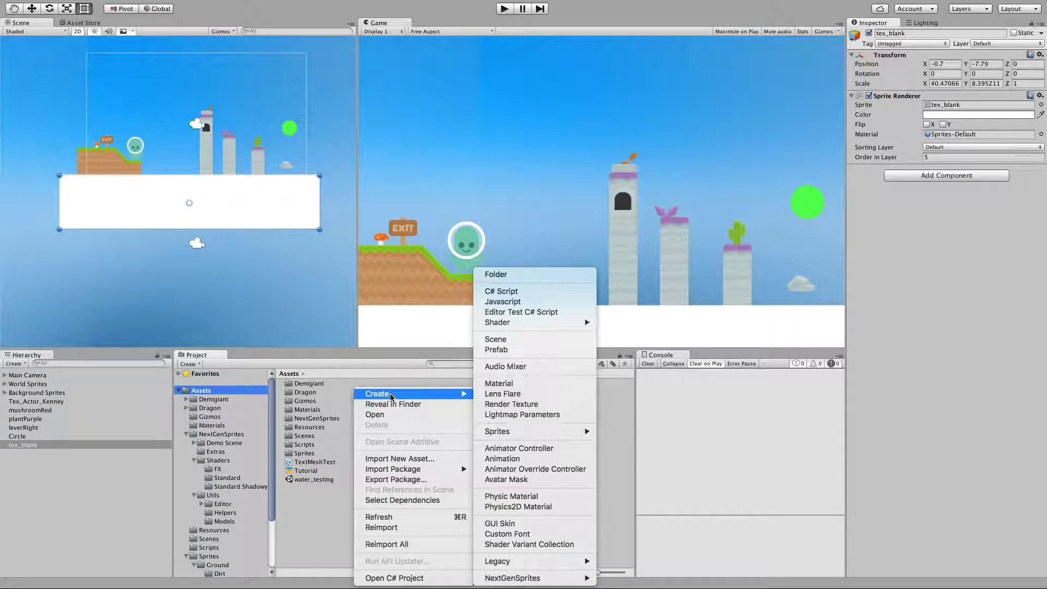
{"action": "left_click", "coordinate": [559, 382]}
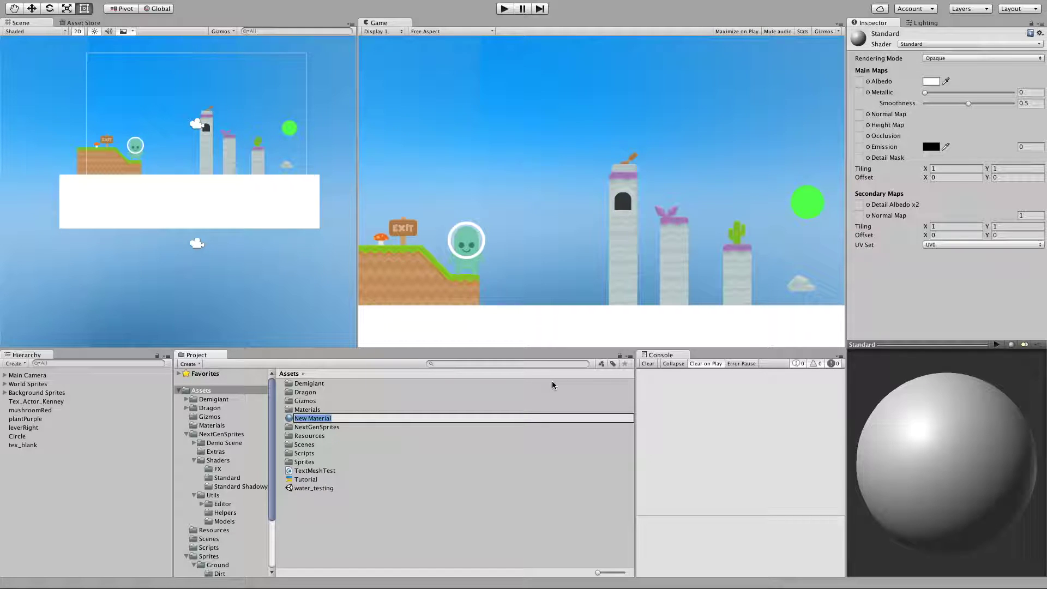
{"action": "type", "text": "wate"}
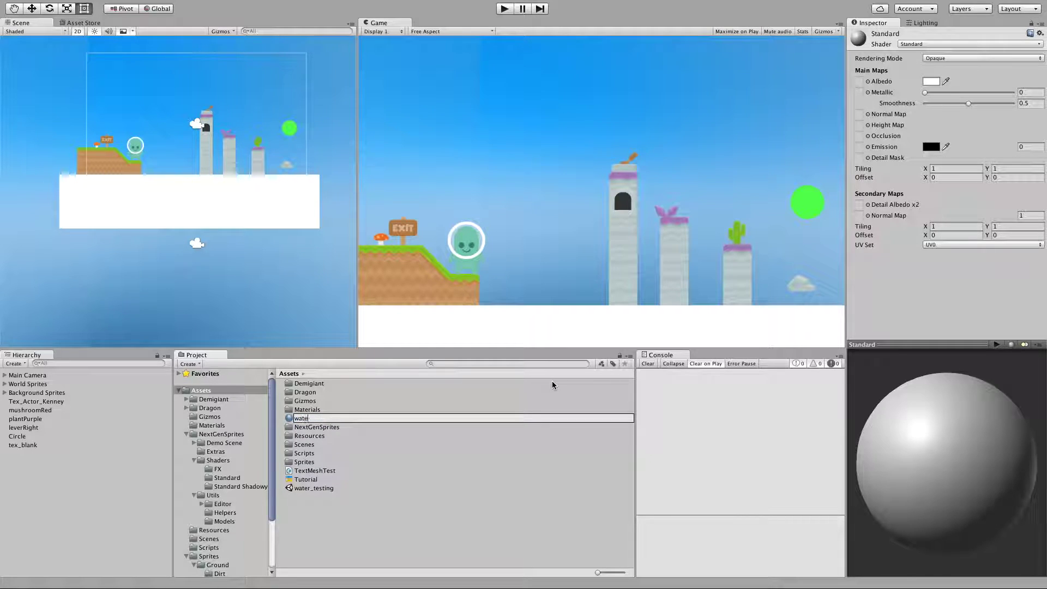
{"action": "type", "text": "r_test"}
{"action": "key", "text": "Return"}
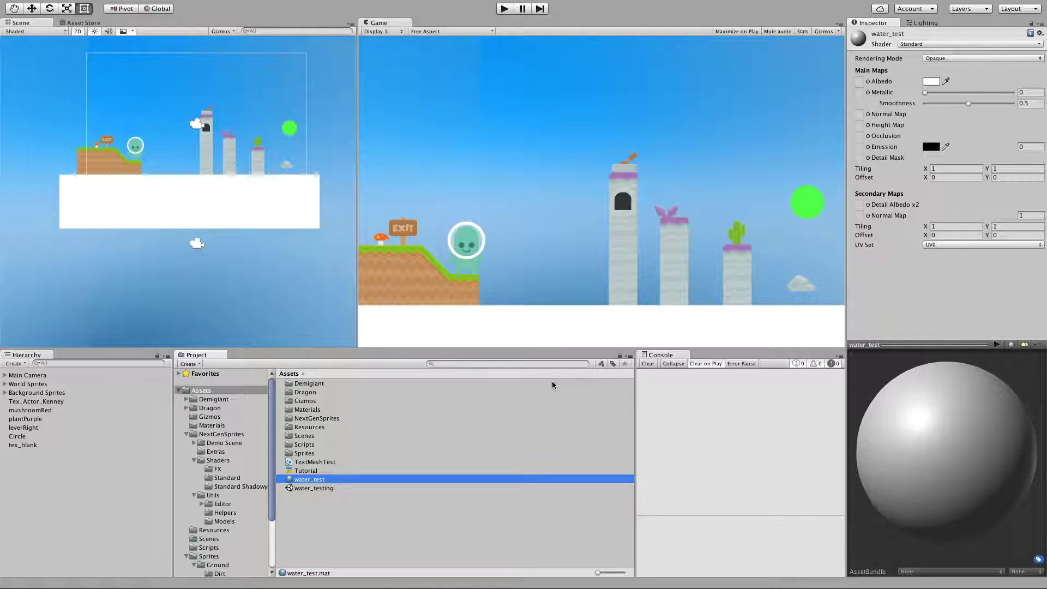
Step: Give water_test the NextGenSprites/FX/Liquid shader and apply it to the white strip
{"action": "left_click", "coordinate": [943, 45]}
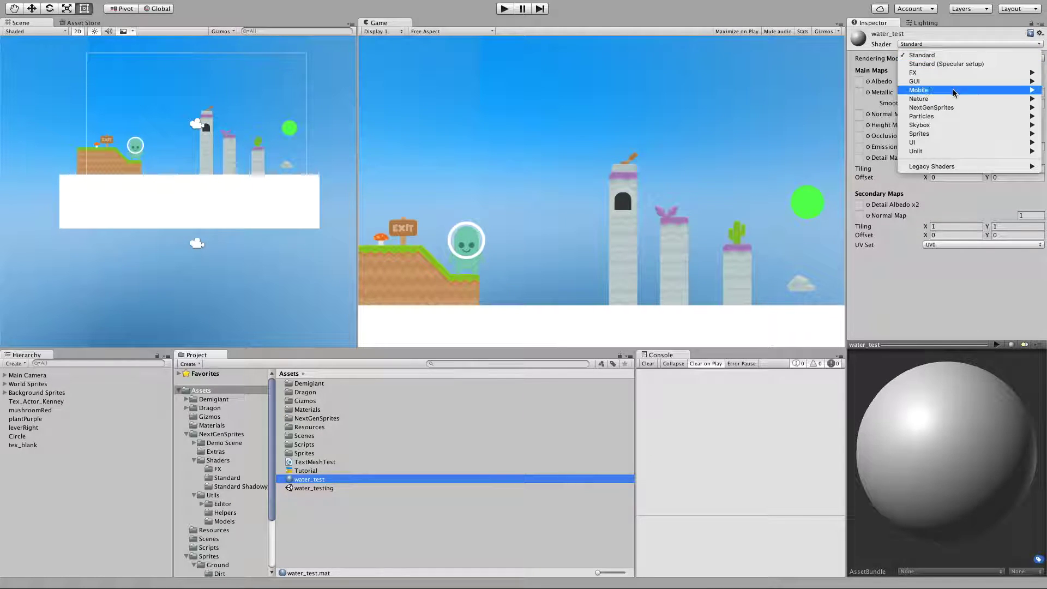
{"action": "mouse_move", "coordinate": [950, 107]}
{"action": "mouse_move", "coordinate": [840, 108]}
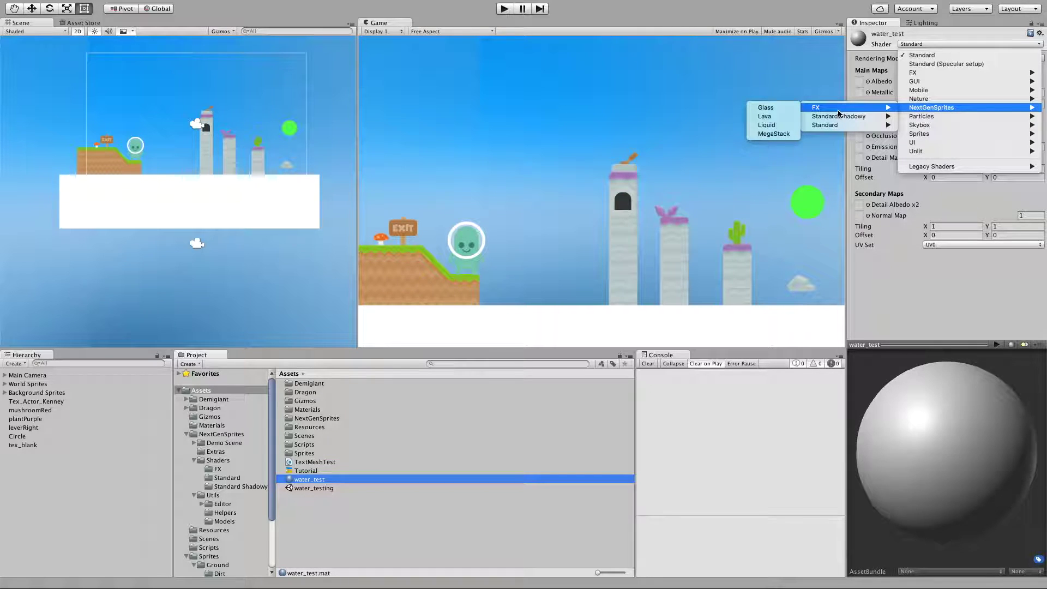
{"action": "left_click", "coordinate": [785, 125]}
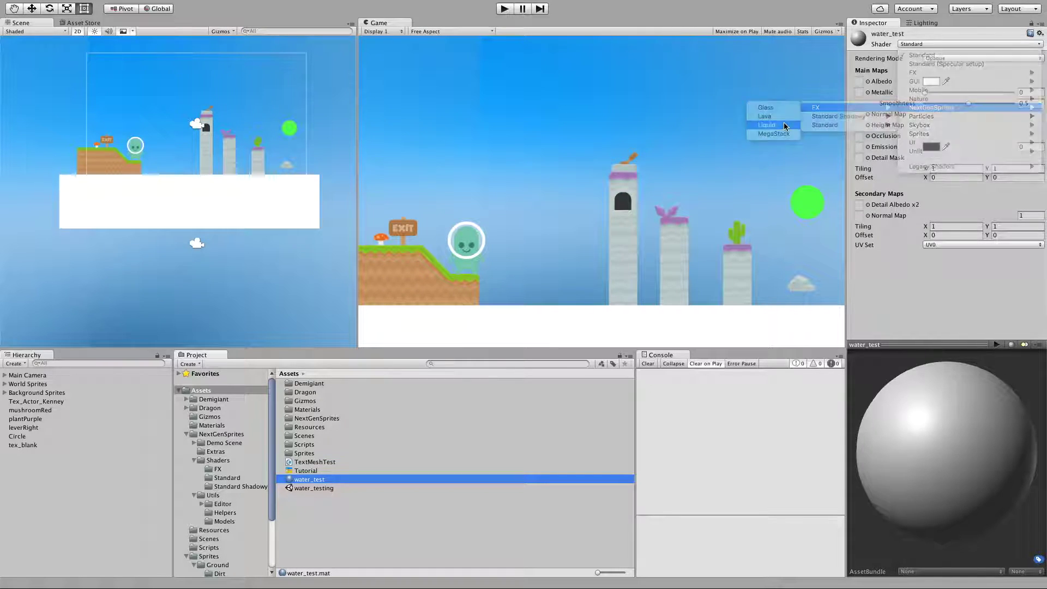
{"action": "left_click_drag", "start_coordinate": [289, 481], "coordinate": [304, 224]}
{"action": "left_click", "coordinate": [304, 223]}
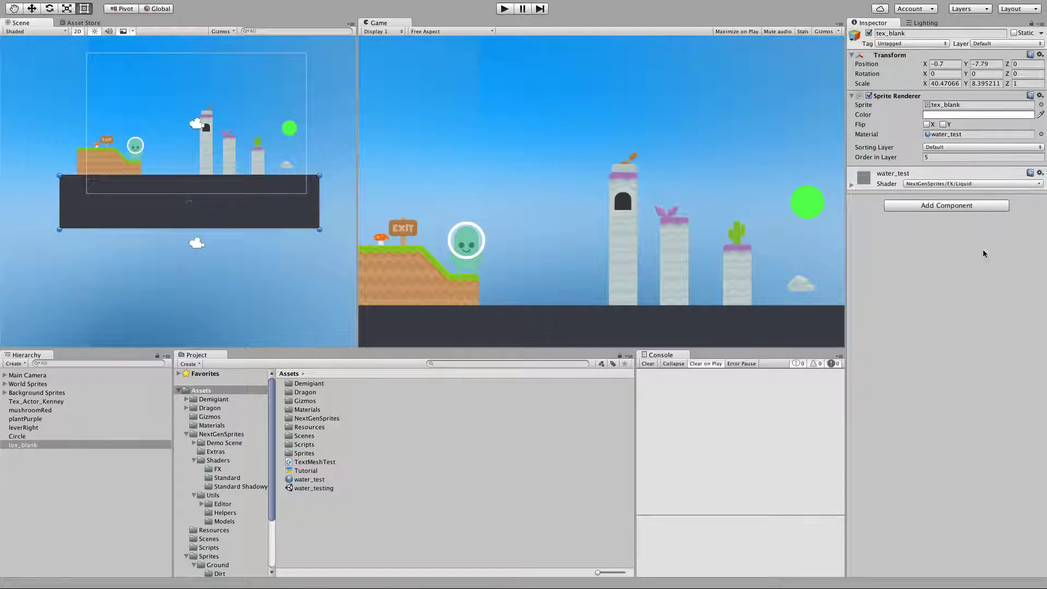
Step: Make the water_test material's tint colour fully transparent so the strip shows the sky
{"action": "left_click", "coordinate": [871, 187]}
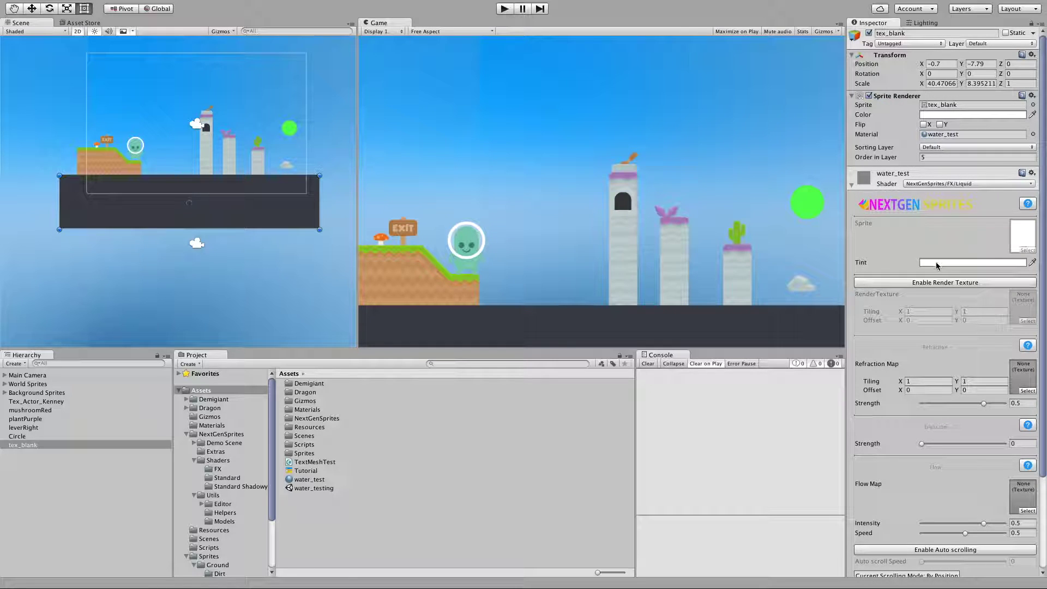
{"action": "left_click", "coordinate": [981, 262]}
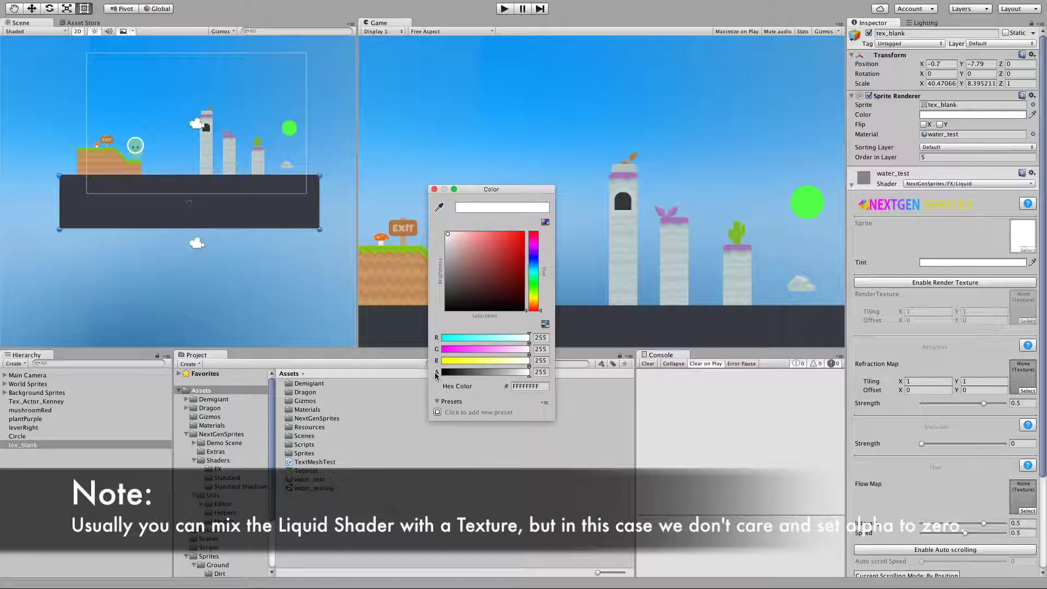
{"action": "left_click_drag", "start_coordinate": [524, 371], "coordinate": [406, 367]}
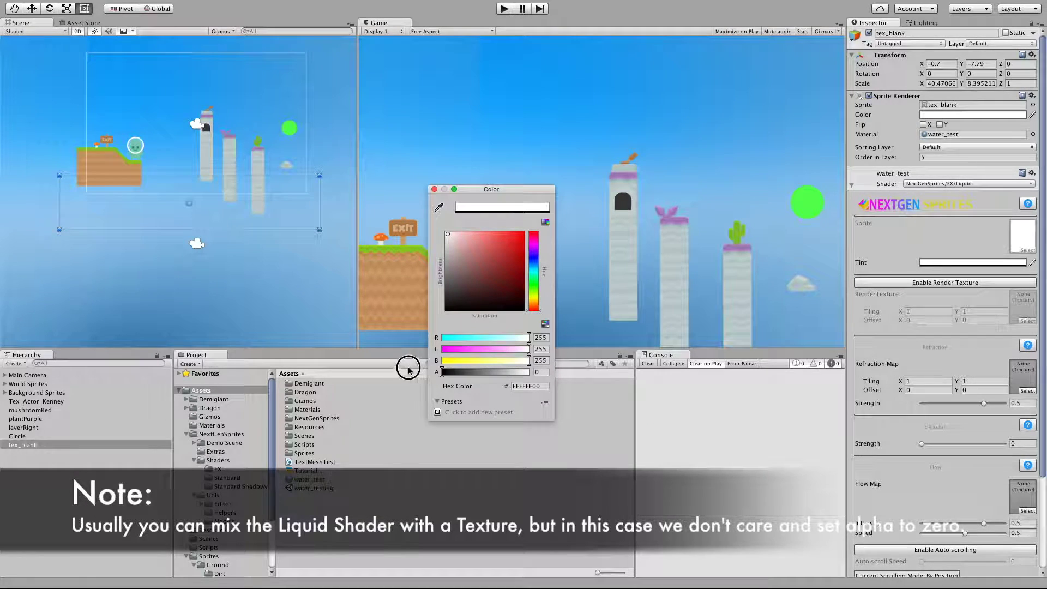
{"action": "left_click", "coordinate": [434, 189]}
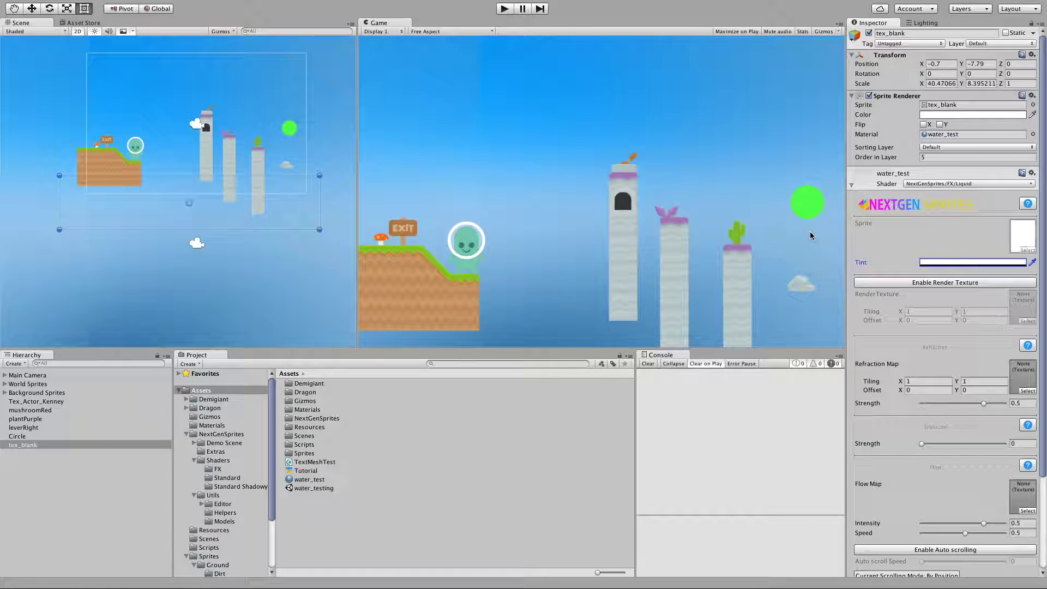
{"action": "scroll", "coordinate": [942, 364], "scroll_direction": "down", "scroll_amount": 2}
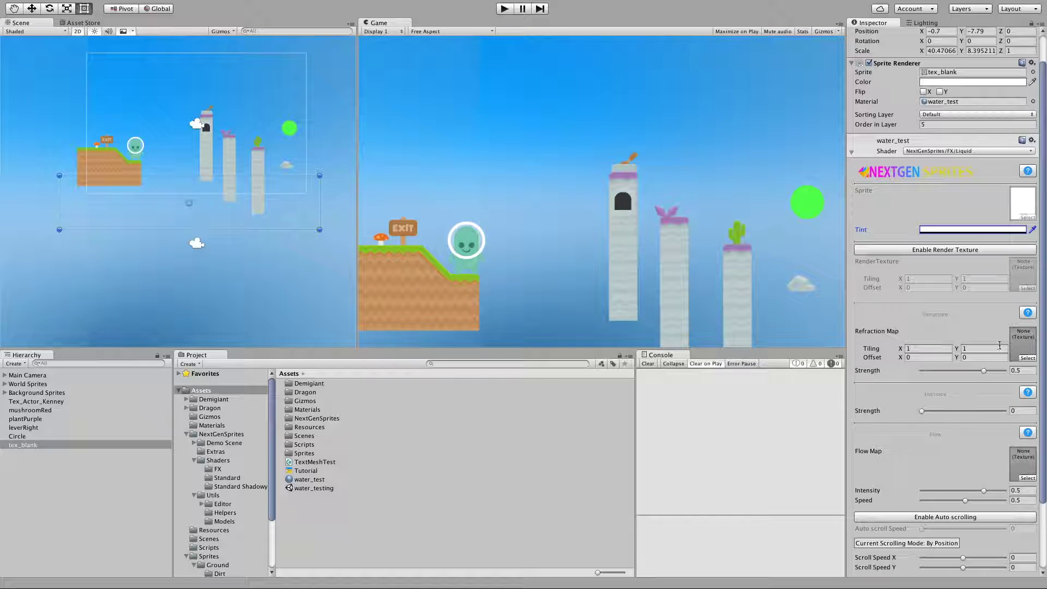
Step: Assign norm_surf_Example as the refraction map, then raise and narrow the water strip
{"action": "left_click", "coordinate": [1027, 357]}
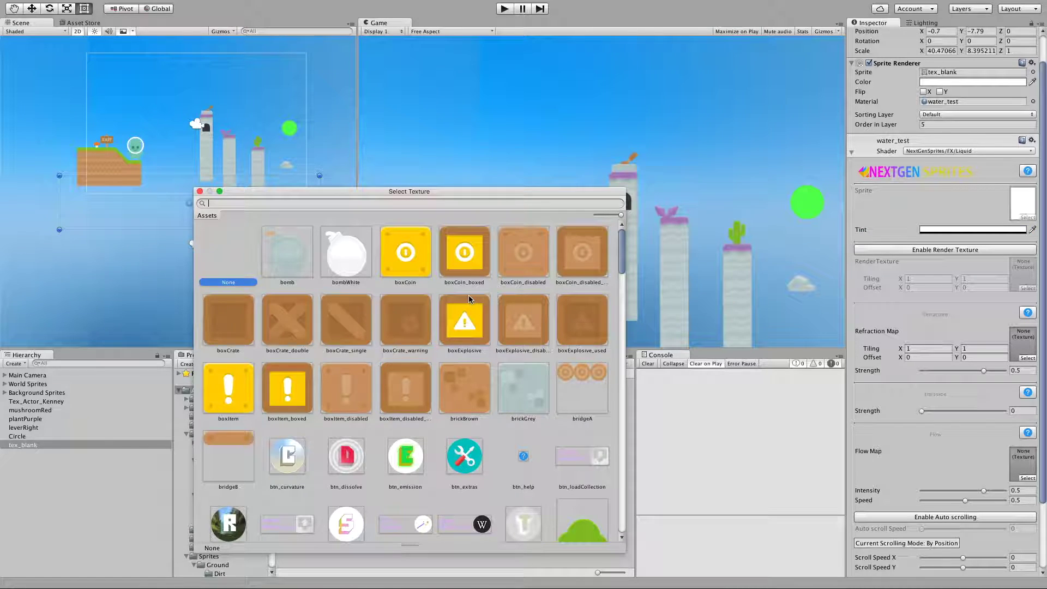
{"action": "type", "text": "norm"}
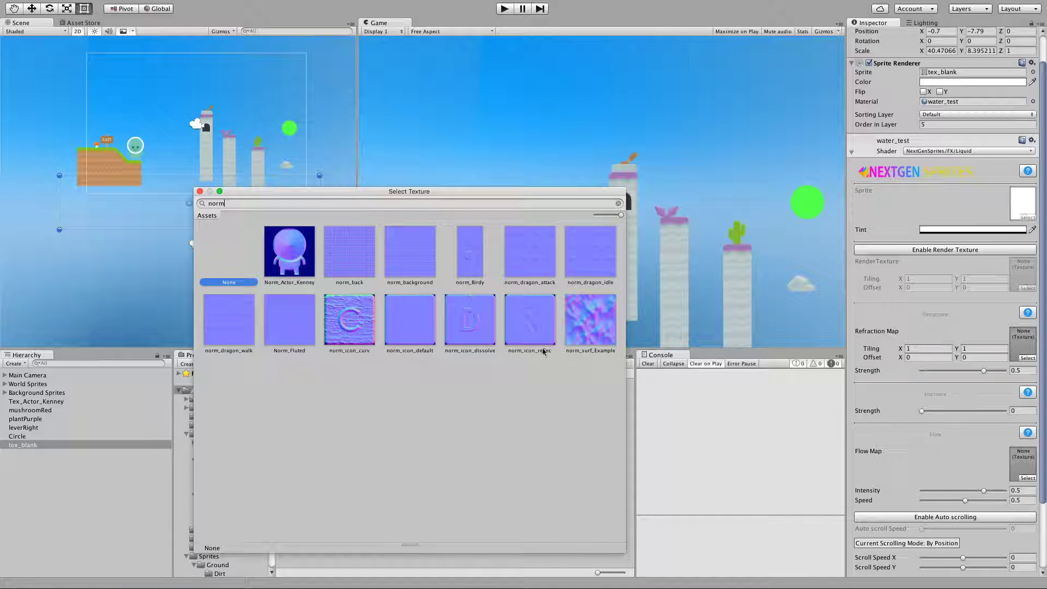
{"action": "left_click", "coordinate": [589, 320]}
{"action": "double_click", "coordinate": [591, 322]}
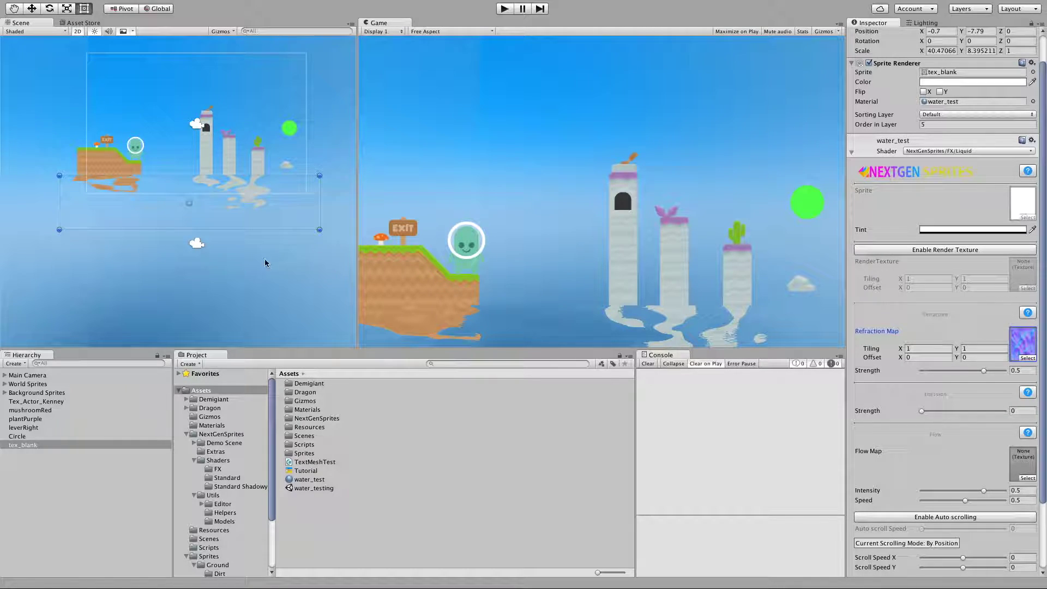
{"action": "mouse_move", "coordinate": [261, 219]}
{"action": "left_mouse_down"}
{"action": "mouse_move", "coordinate": [264, 200]}
{"action": "mouse_move", "coordinate": [279, 210]}
{"action": "left_mouse_up"}
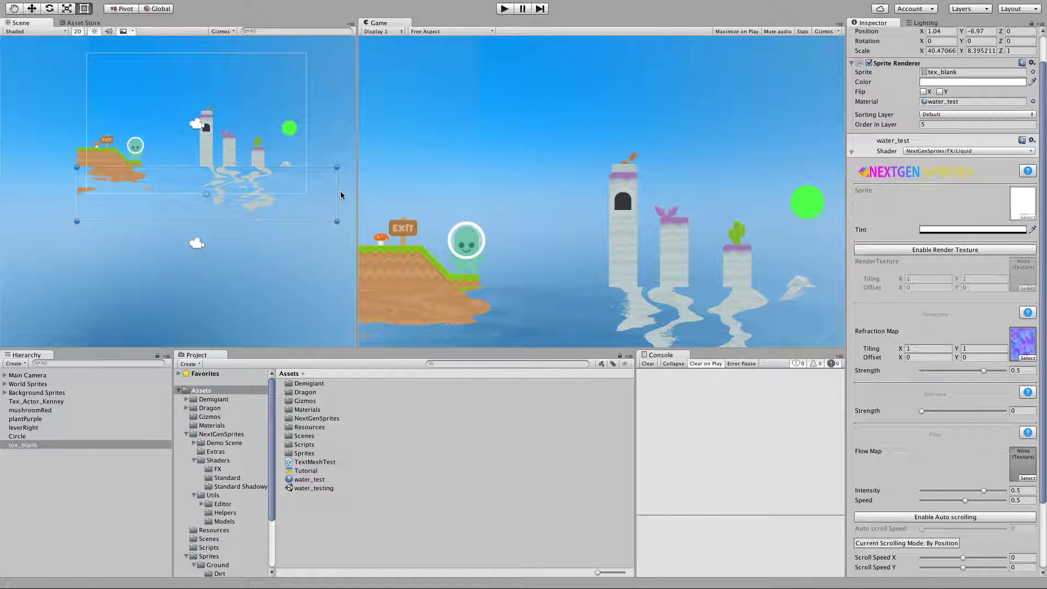
{"action": "left_click_drag", "start_coordinate": [337, 190], "coordinate": [312, 191]}
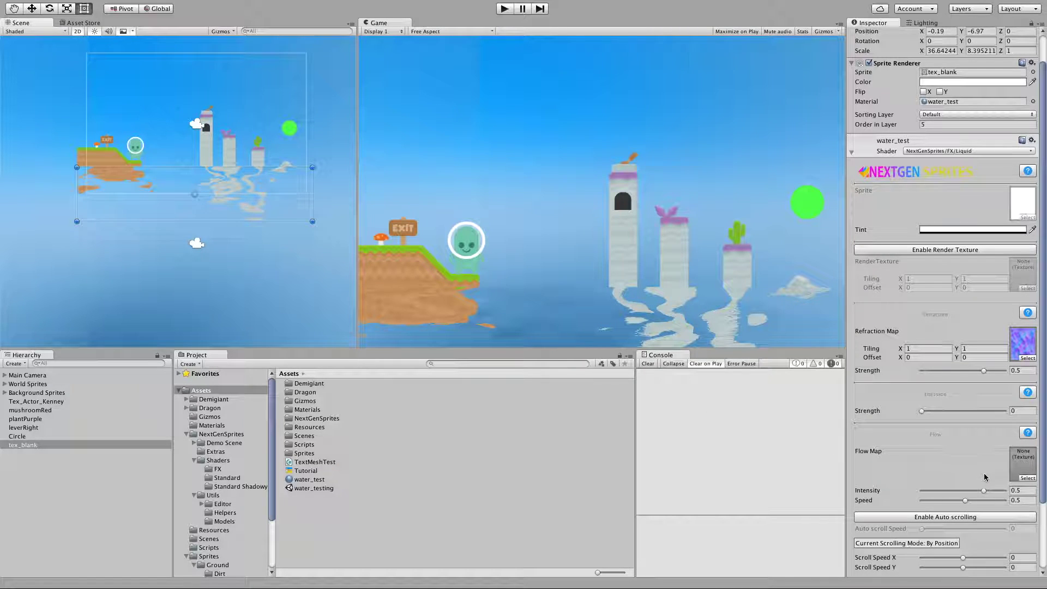
Step: Set the material's flow map to Tex_Flow_Lava
{"action": "left_click", "coordinate": [1026, 478]}
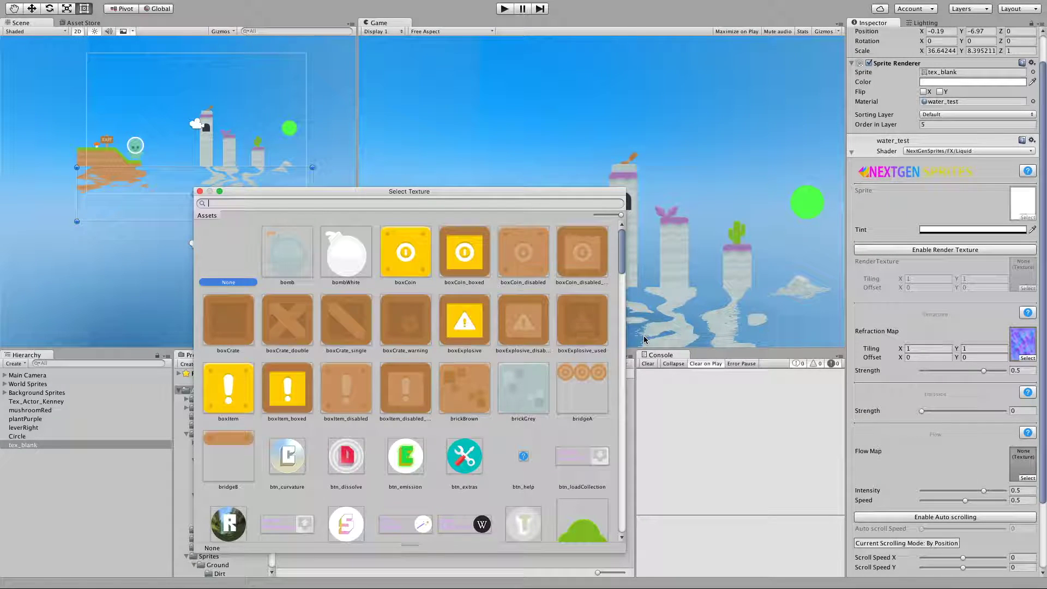
{"action": "type", "text": "flo"}
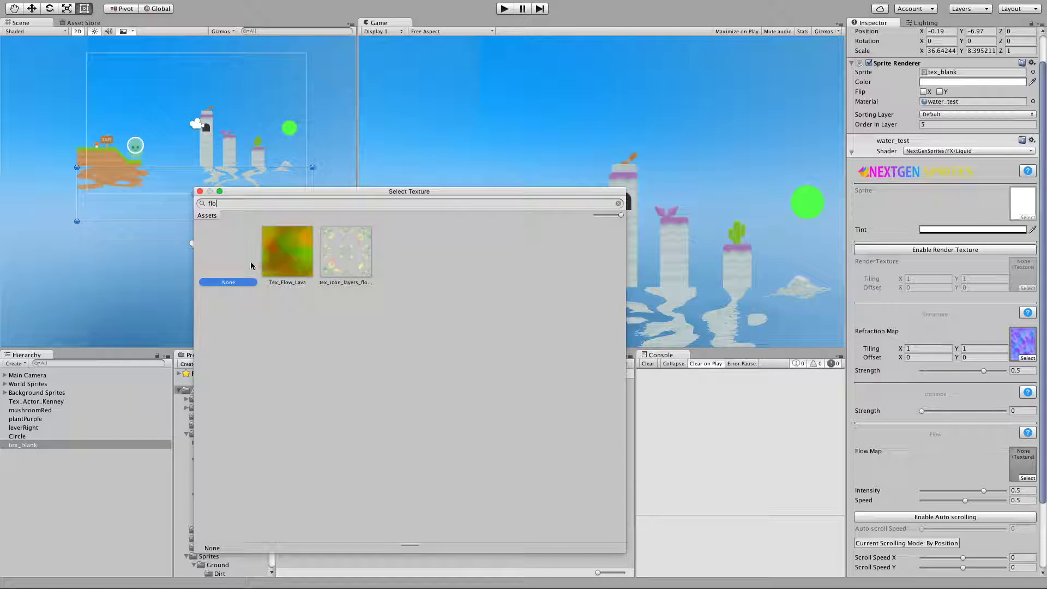
{"action": "double_click", "coordinate": [287, 256]}
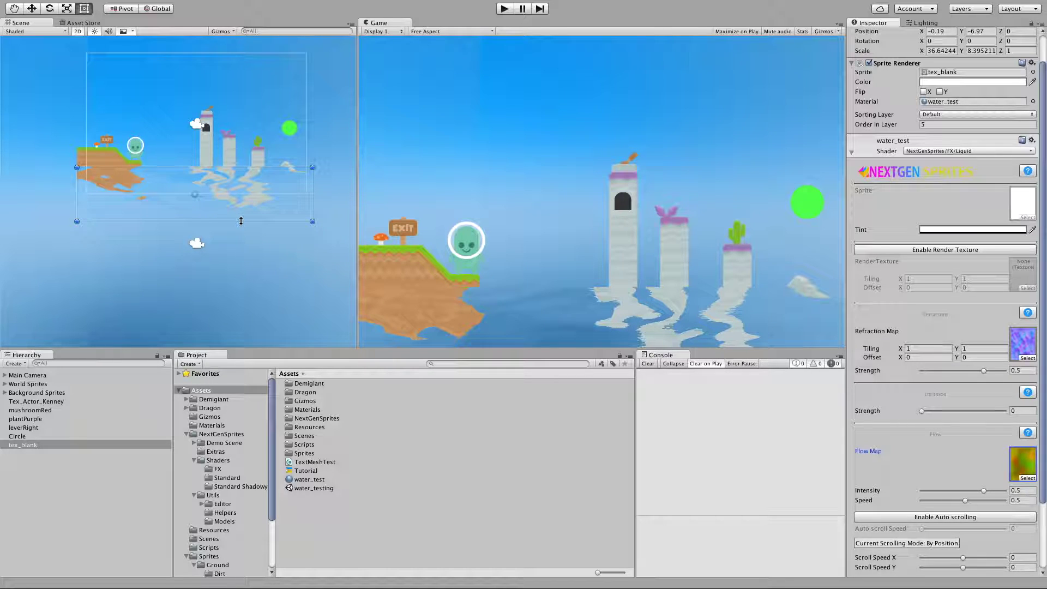
{"action": "scroll", "coordinate": [234, 216], "scroll_direction": "up", "scroll_amount": 6}
Step: Bring the pillars, player and ground edge into view and check the enabled scene effects
{"action": "middle_click_drag", "start_coordinate": [237, 207], "coordinate": [152, 235]}
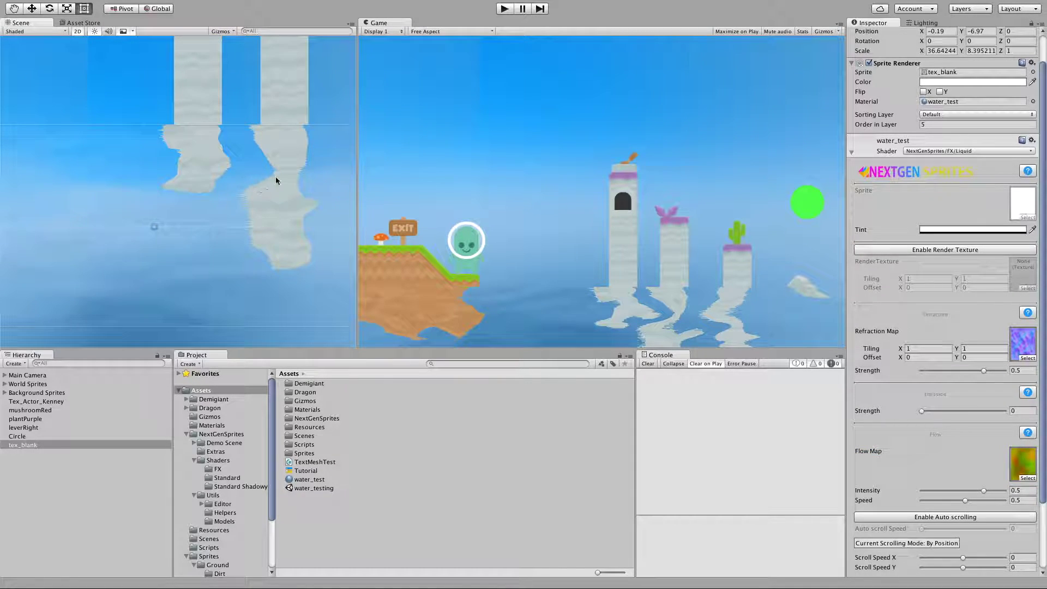
{"action": "middle_click_drag", "start_coordinate": [110, 181], "coordinate": [386, 202]}
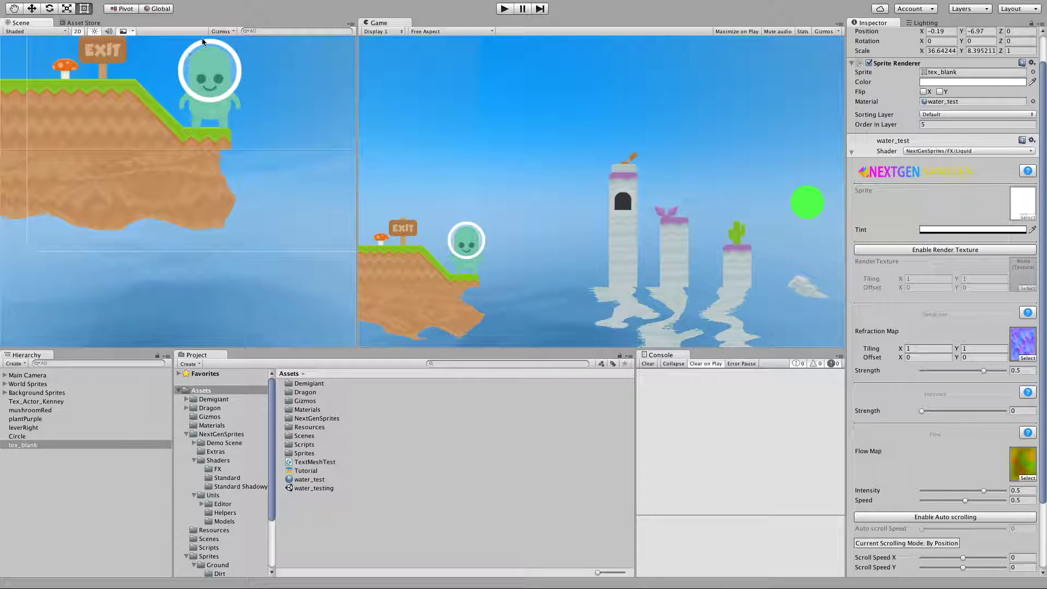
{"action": "left_click", "coordinate": [132, 32]}
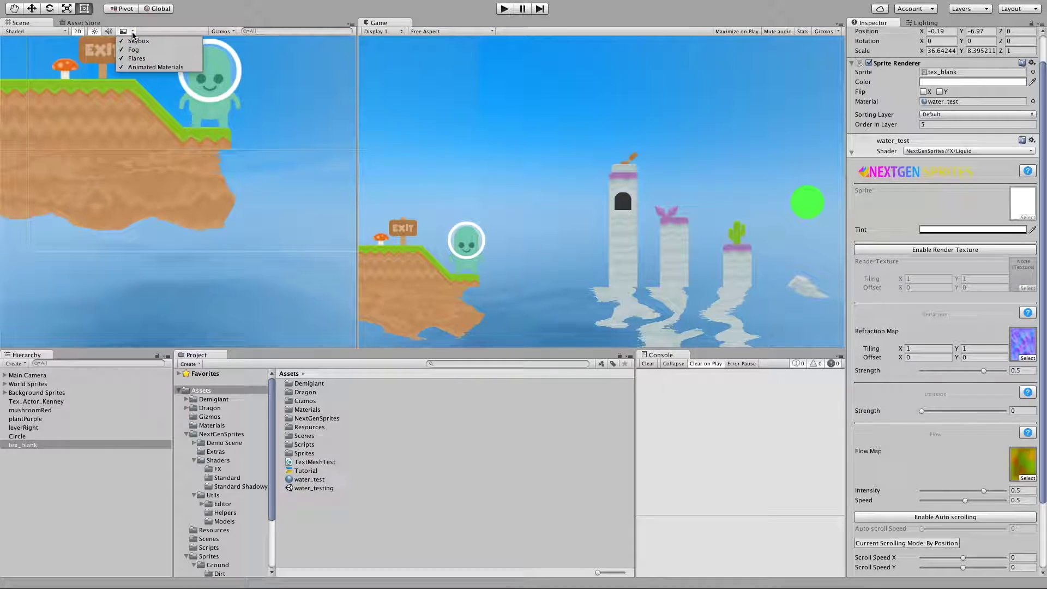
{"action": "left_click", "coordinate": [191, 190]}
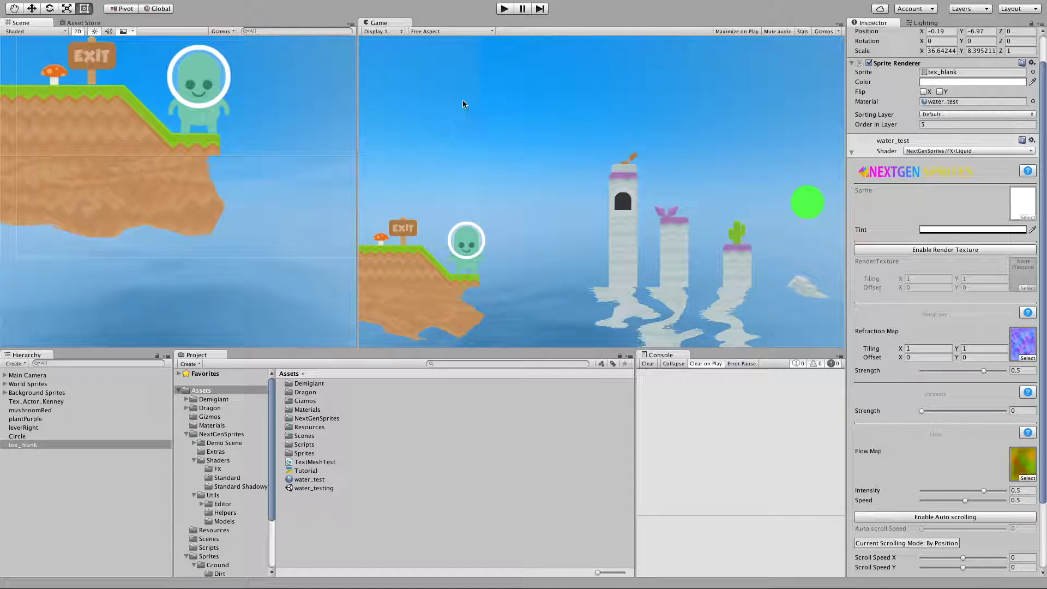
Step: Set flow intensity to 0.83 and speed to 4.9, then enter Play mode
{"action": "mouse_move", "coordinate": [985, 492]}
{"action": "left_mouse_down"}
{"action": "mouse_move", "coordinate": [1000, 492]}
{"action": "mouse_move", "coordinate": [975, 498]}
{"action": "mouse_move", "coordinate": [984, 502]}
{"action": "left_mouse_up"}
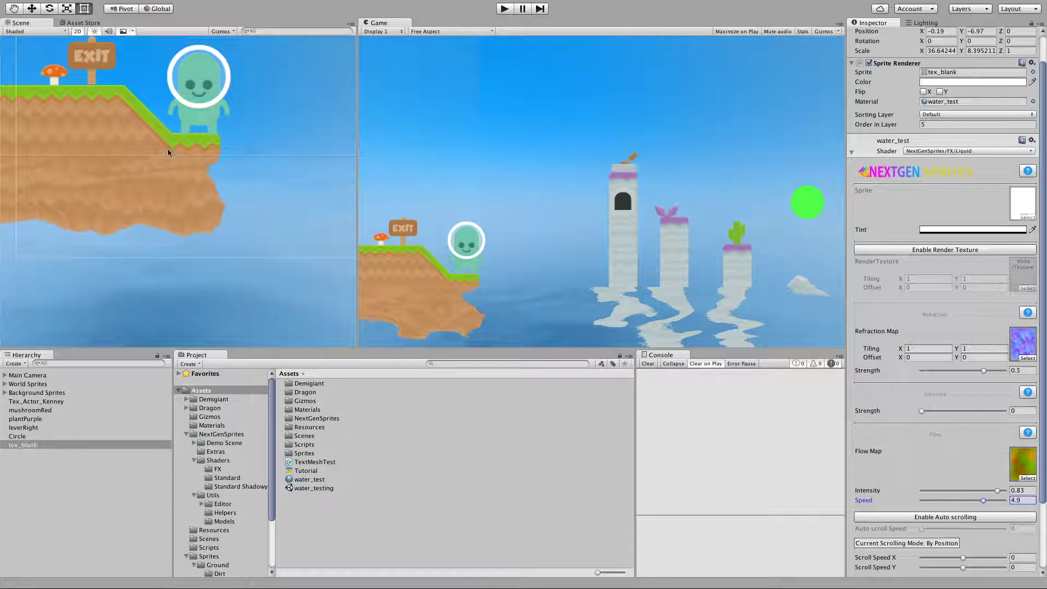
{"action": "middle_click_drag", "start_coordinate": [118, 187], "coordinate": [153, 206]}
{"action": "scroll", "coordinate": [259, 195], "scroll_direction": "down", "scroll_amount": 3}
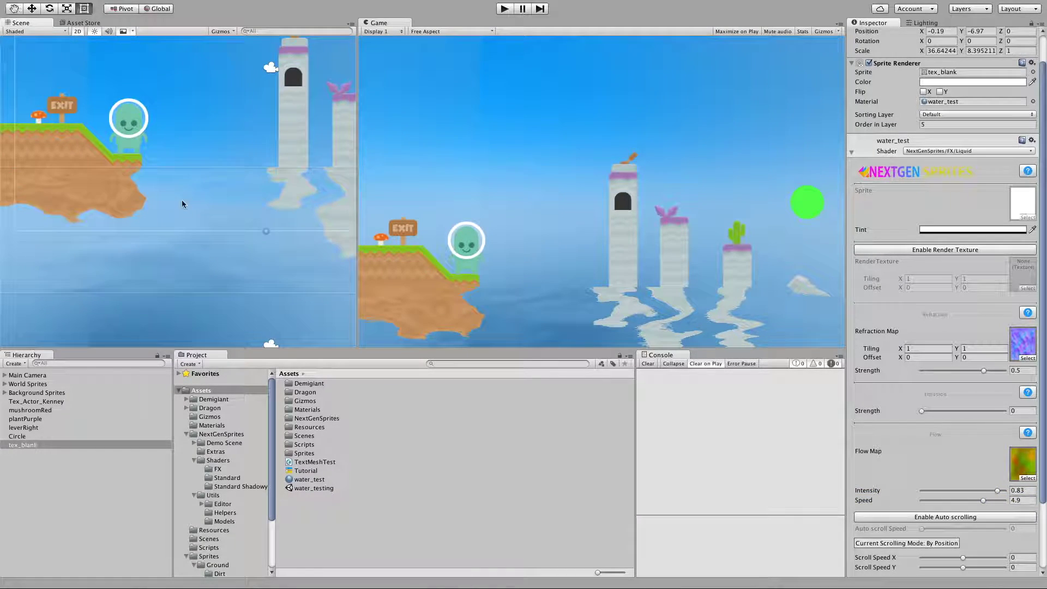
{"action": "left_click", "coordinate": [504, 9]}
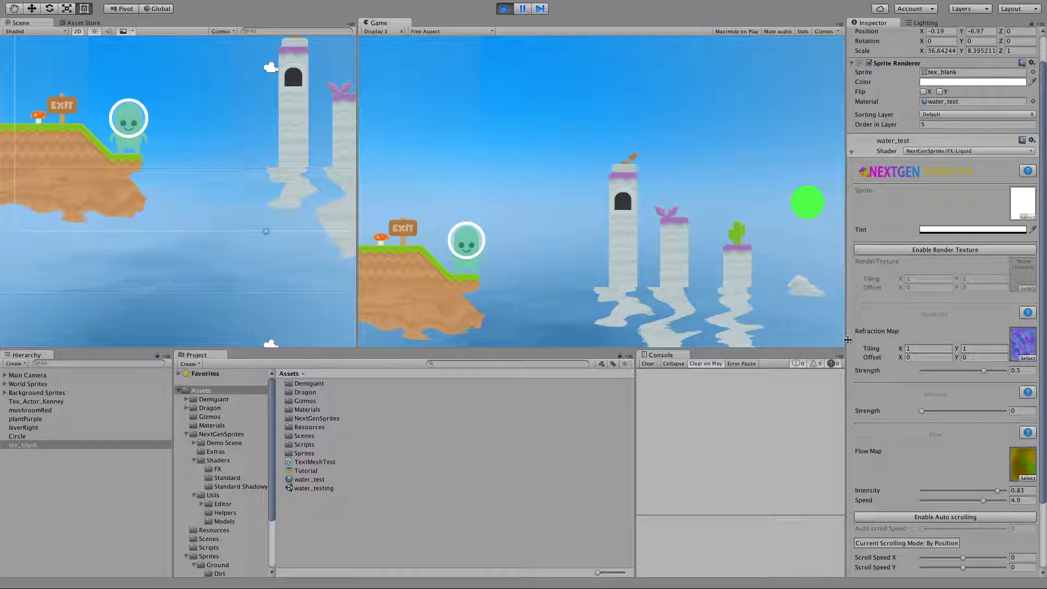
Step: Stop Play mode after watching the rippling water reflections
{"action": "left_click", "coordinate": [505, 9]}
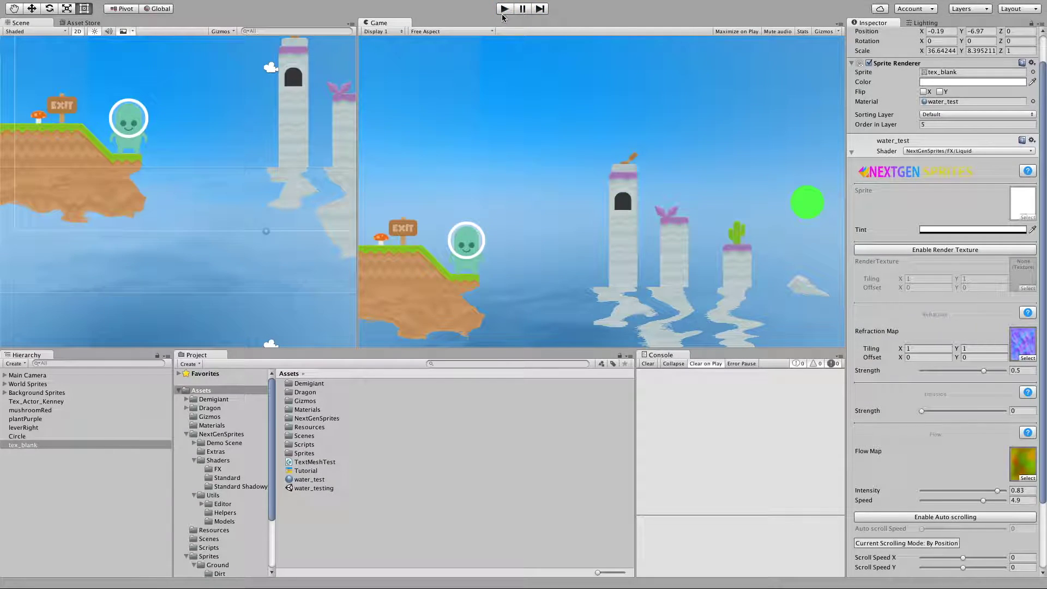
Step: Move the water strip high up, then lower it to about -0.11, -8.69 beneath the platforms
{"action": "scroll", "coordinate": [190, 254], "scroll_direction": "down", "scroll_amount": 1}
{"action": "left_click_drag", "start_coordinate": [181, 272], "coordinate": [191, 272]}
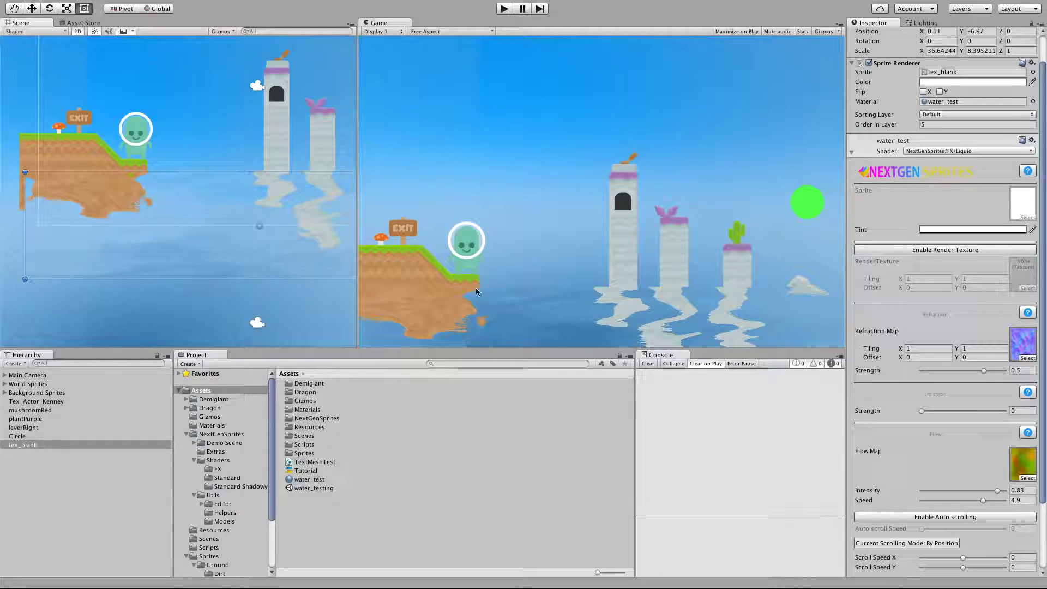
{"action": "left_click", "coordinate": [150, 233]}
{"action": "left_click_drag", "start_coordinate": [149, 233], "coordinate": [162, 151]}
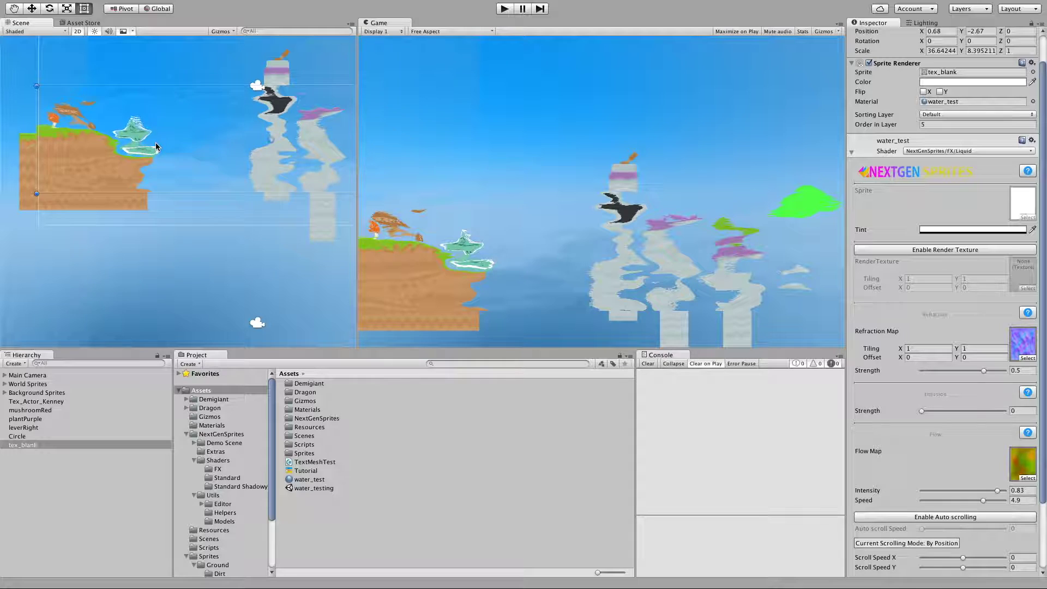
{"action": "left_click_drag", "start_coordinate": [156, 142], "coordinate": [141, 268]}
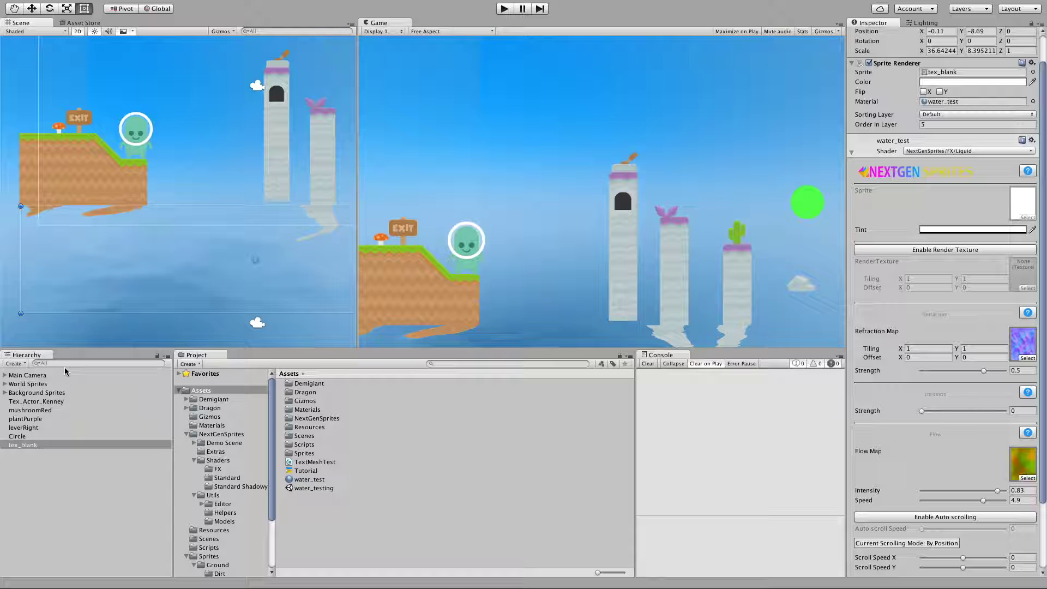
{"action": "left_click", "coordinate": [8, 375]}
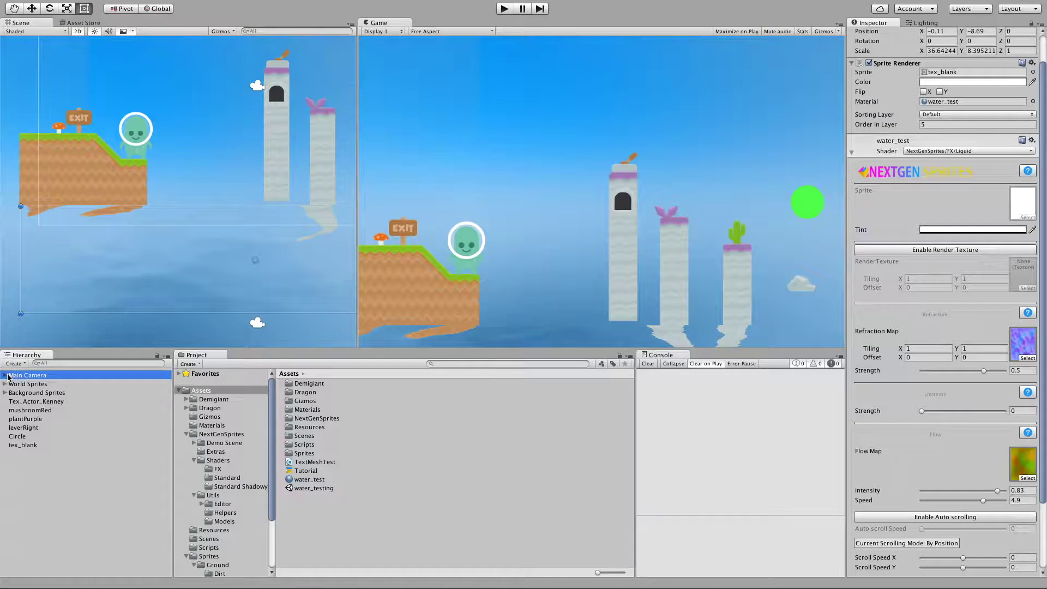
Step: Create a 256 × 256 render texture in Assets named water_target_reflection
{"action": "left_click", "coordinate": [317, 532]}
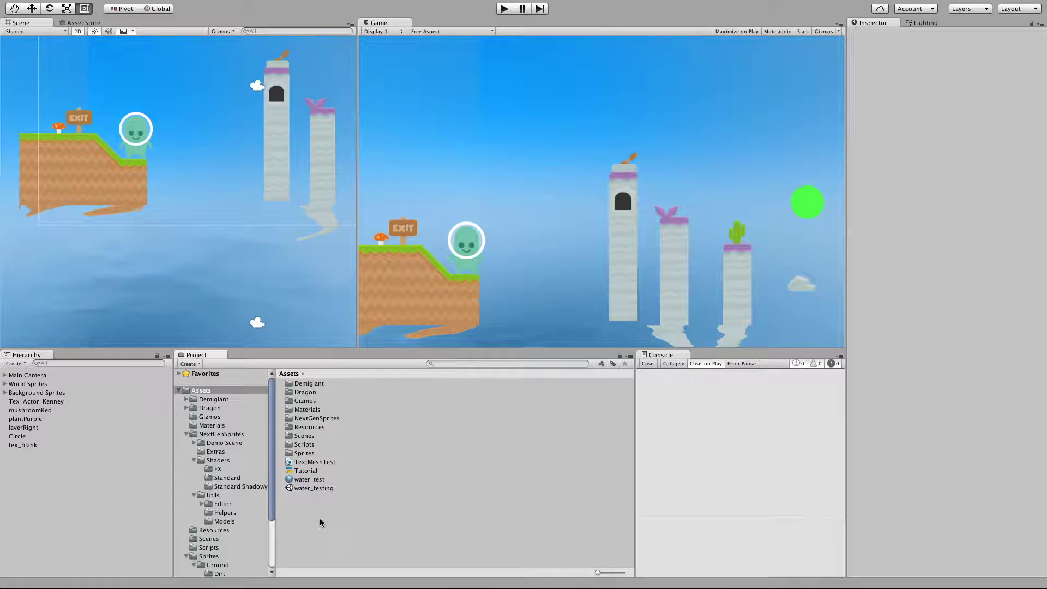
{"action": "right_click", "coordinate": [319, 518]}
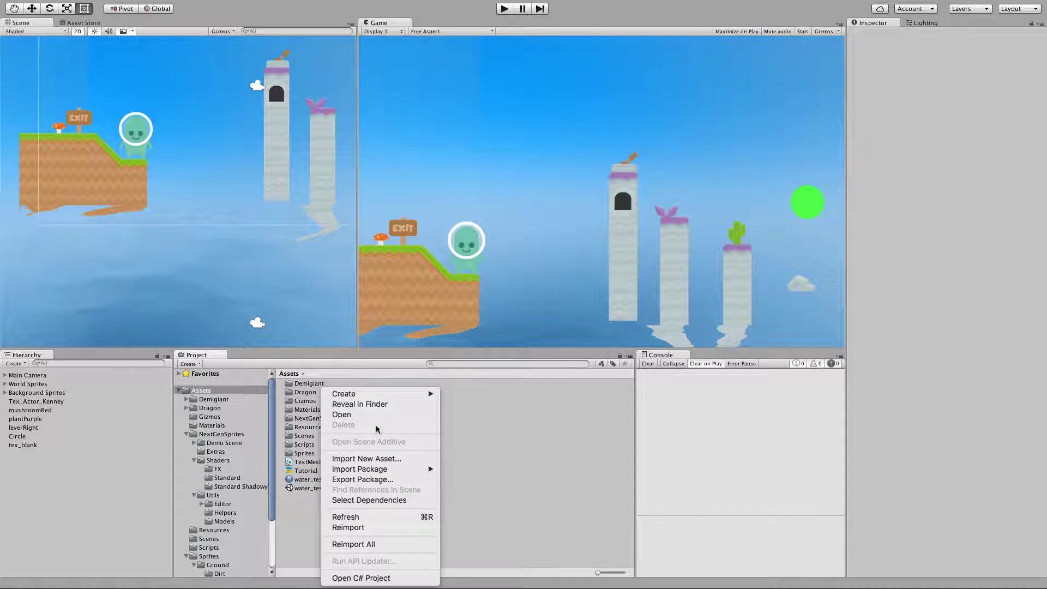
{"action": "mouse_move", "coordinate": [365, 394]}
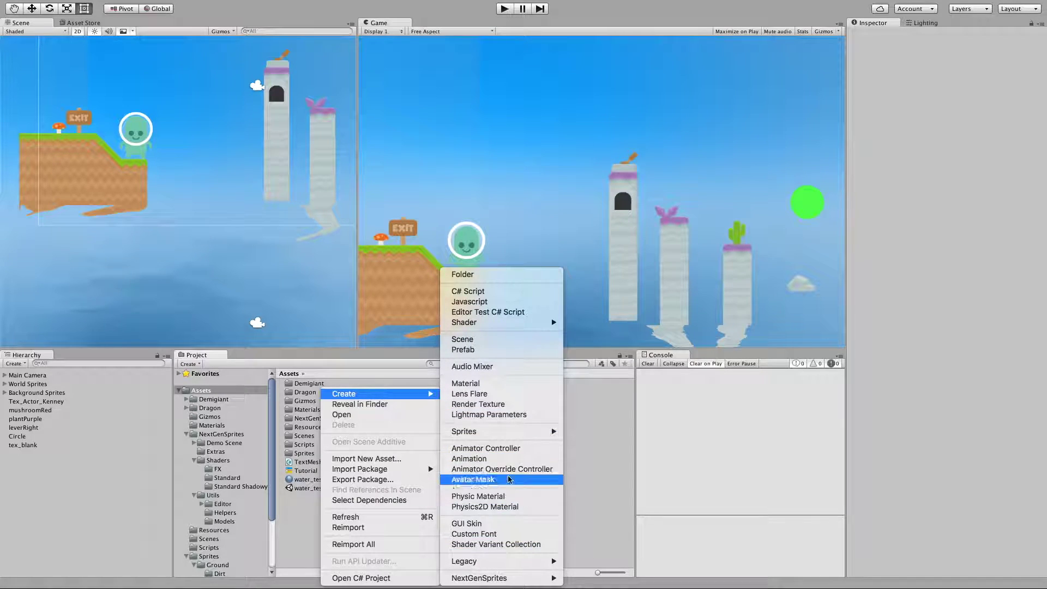
{"action": "left_click", "coordinate": [501, 406]}
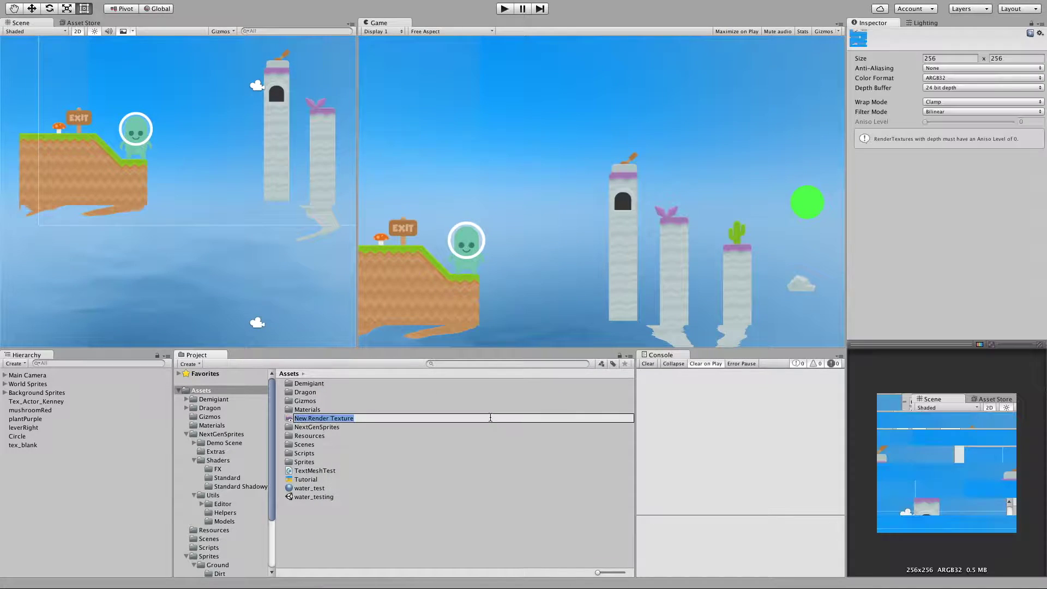
{"action": "type", "text": "water_target_reflec"}
{"action": "key", "text": "BackSpace"}
{"action": "key", "text": "Return"}
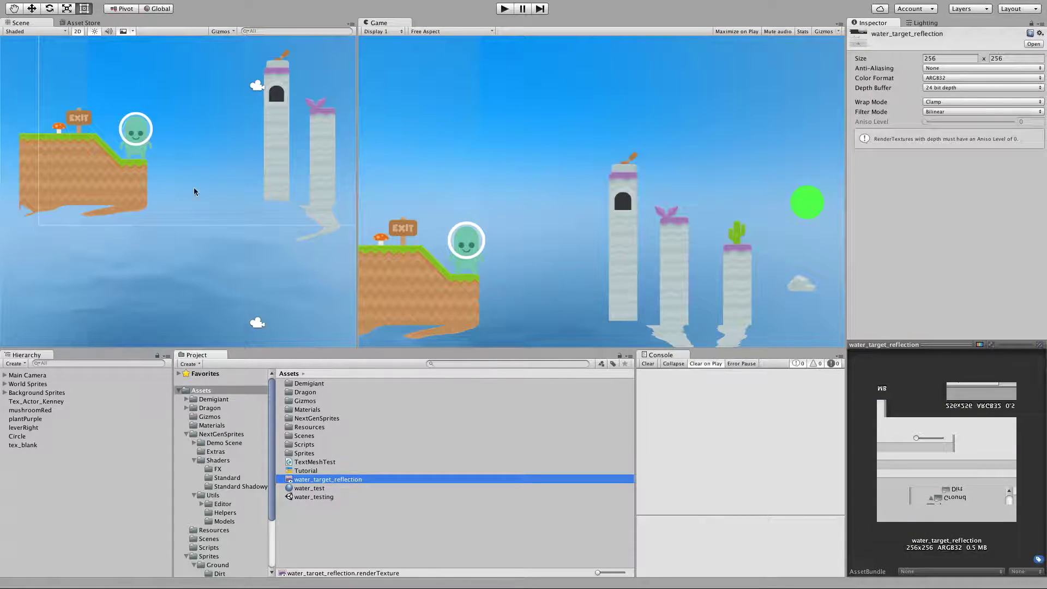
Step: Set the Water Render Camera's Target Texture to water_target_reflection
{"action": "scroll", "coordinate": [194, 191], "scroll_direction": "down", "scroll_amount": 5}
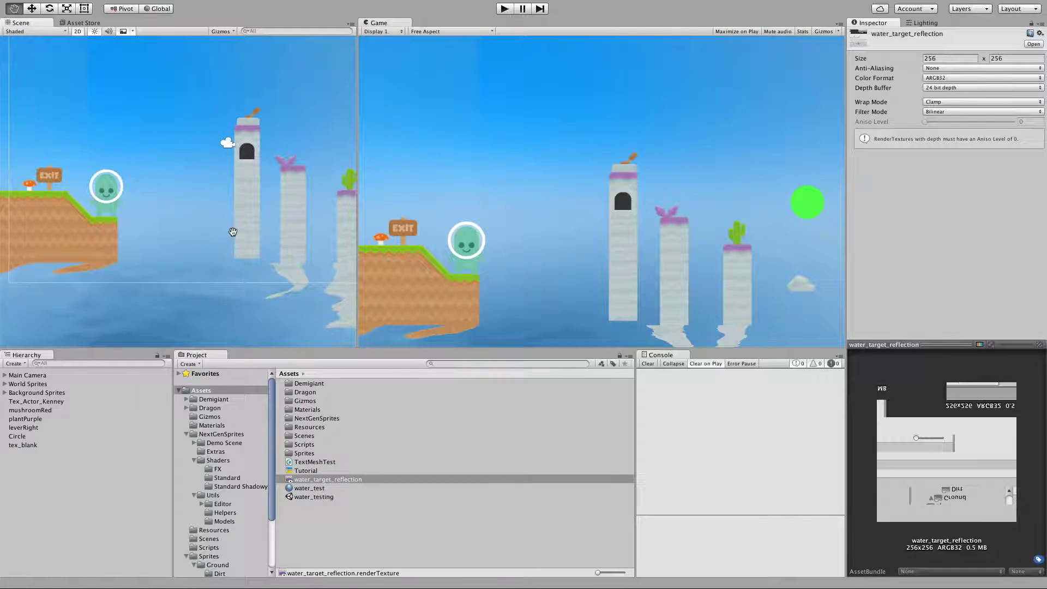
{"action": "left_click", "coordinate": [5, 375]}
{"action": "left_click", "coordinate": [43, 383]}
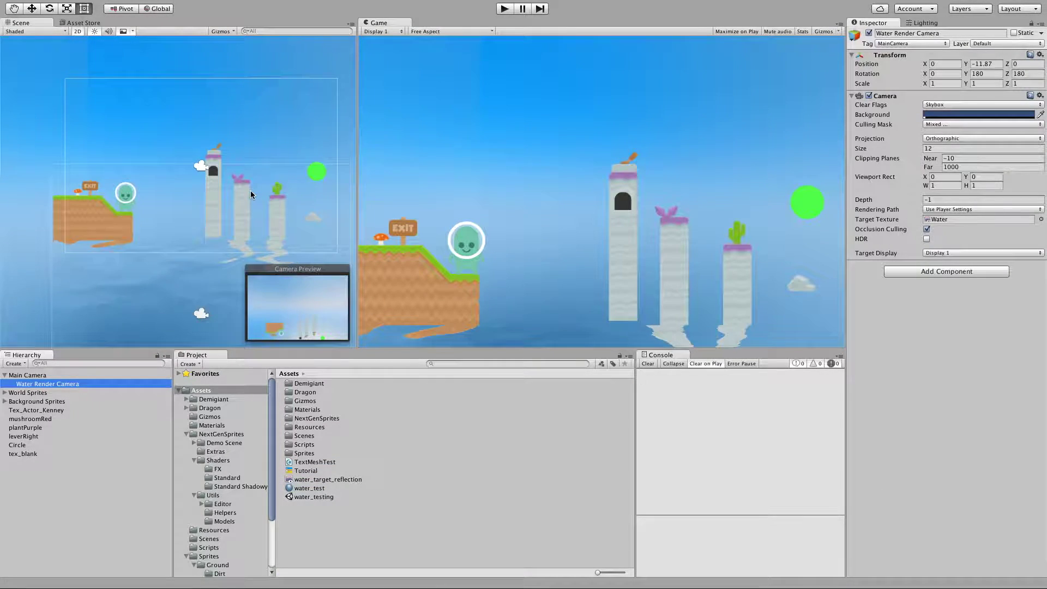
{"action": "scroll", "coordinate": [250, 191], "scroll_direction": "down", "scroll_amount": 3}
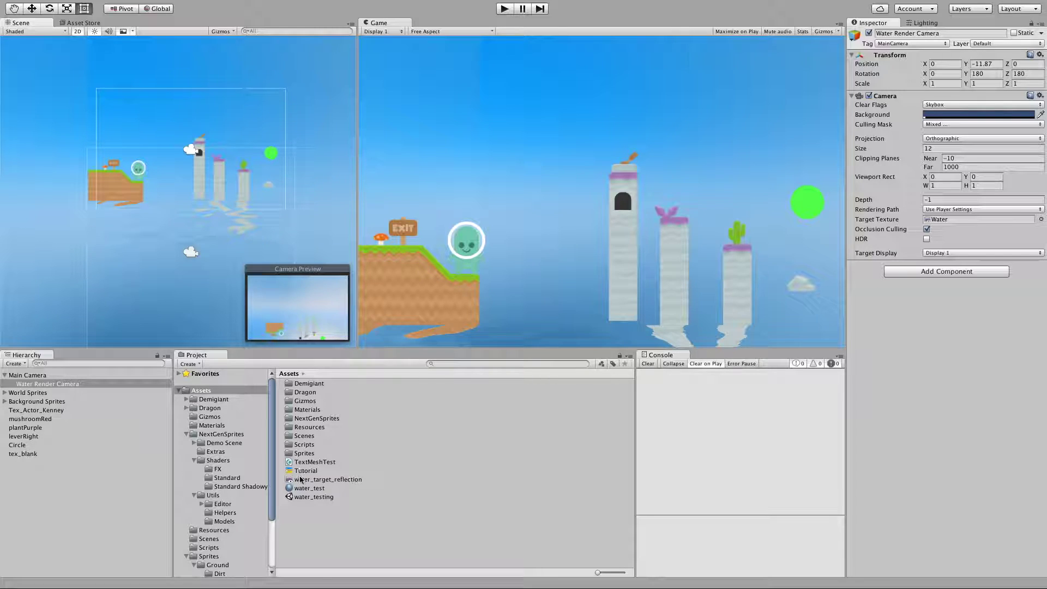
{"action": "left_click_drag", "start_coordinate": [327, 479], "coordinate": [953, 222]}
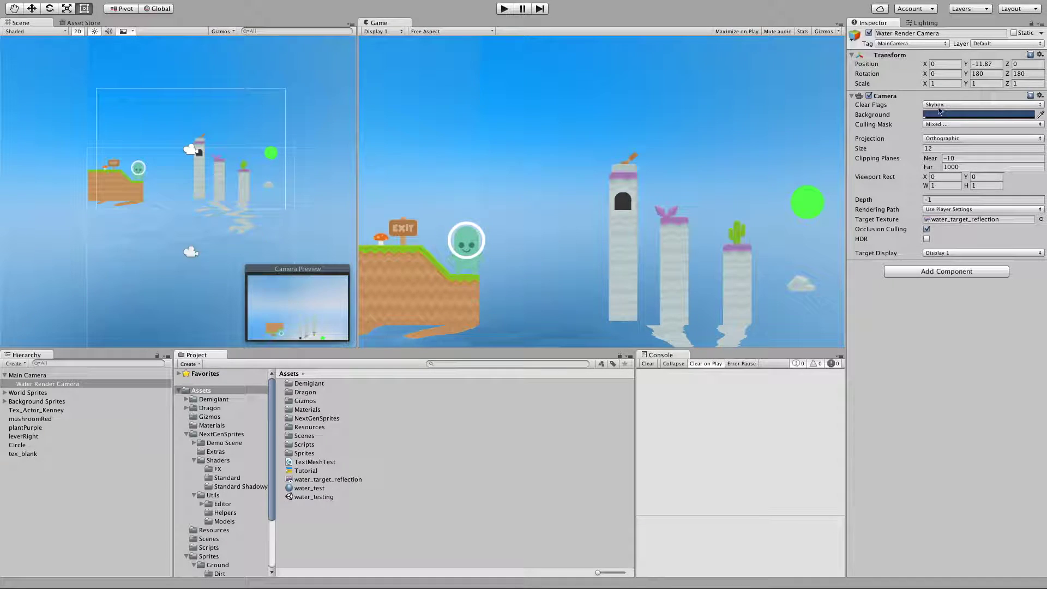
Step: Review the layers in the Water Render Camera's Culling Mask
{"action": "left_click", "coordinate": [985, 125]}
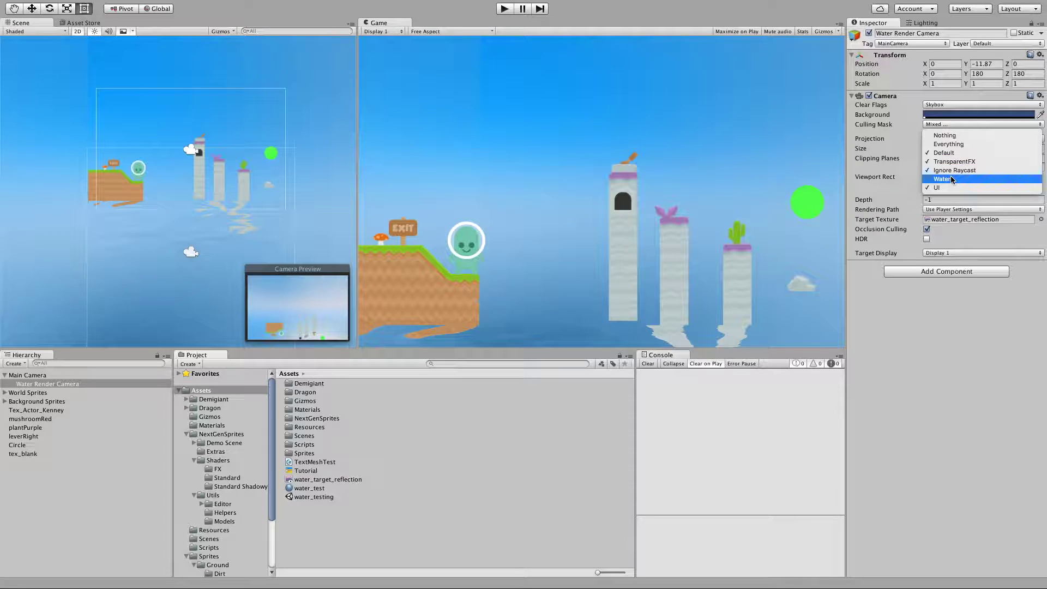
{"action": "left_click", "coordinate": [109, 244]}
{"action": "left_click", "coordinate": [114, 244]}
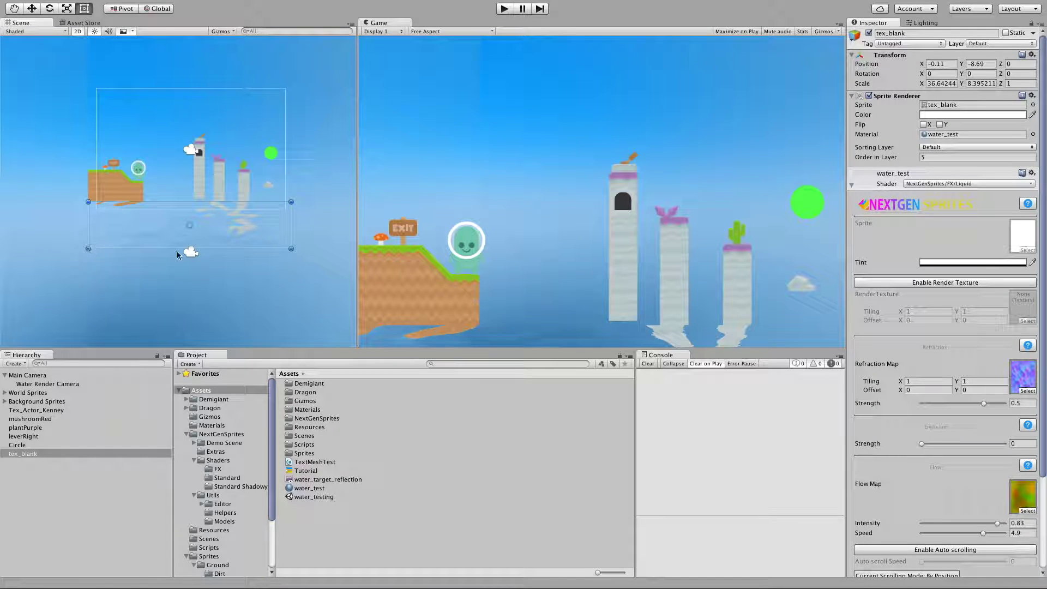
Step: Put tex_blank on the Water layer and confirm the Water Render Camera's Culling Mask excludes Water
{"action": "left_click", "coordinate": [976, 45]}
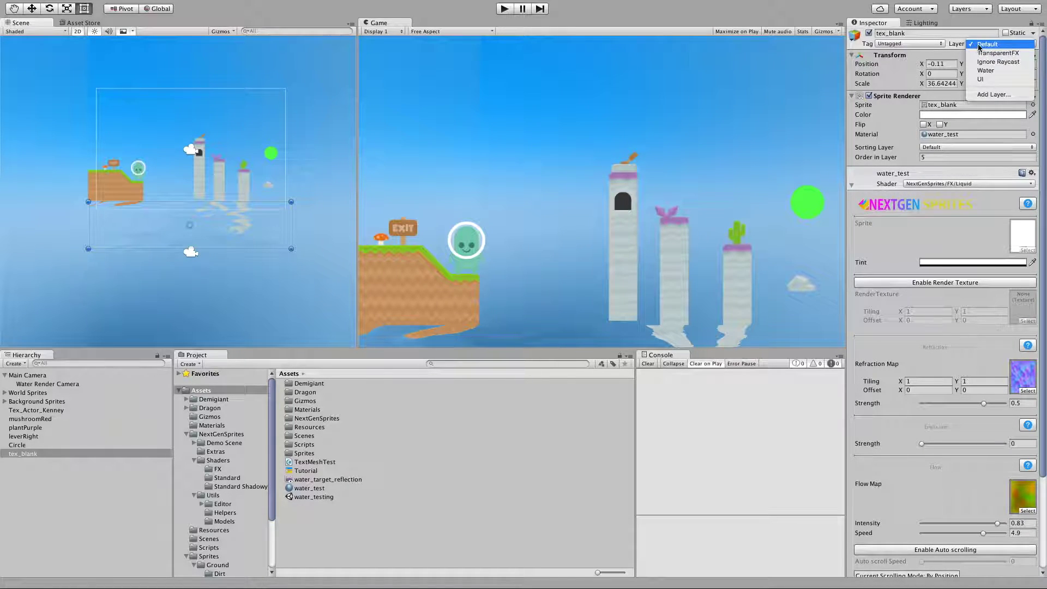
{"action": "left_click", "coordinate": [993, 71]}
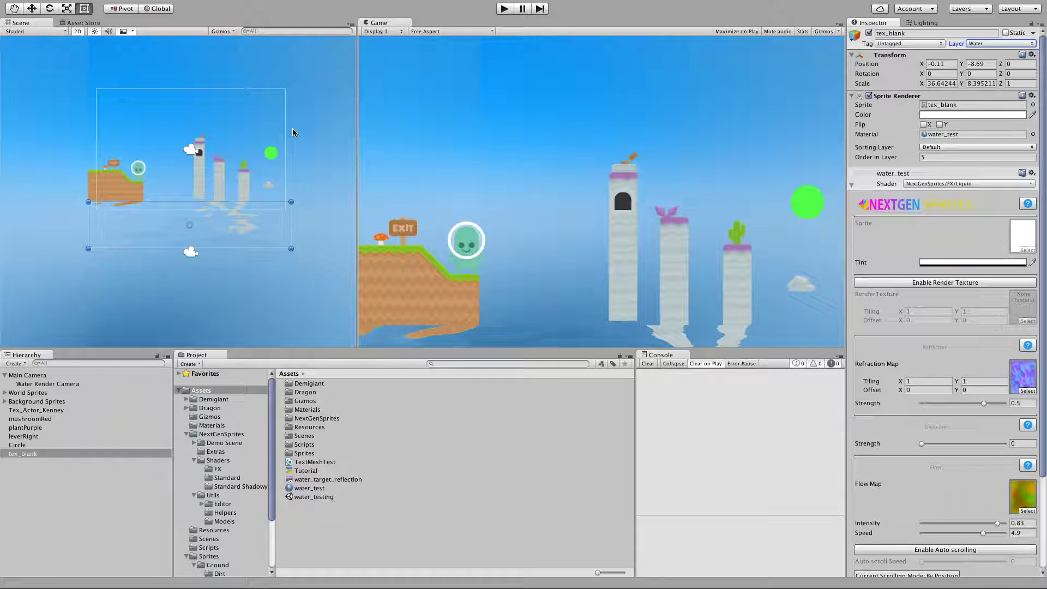
{"action": "left_click", "coordinate": [47, 384]}
{"action": "left_click", "coordinate": [945, 123]}
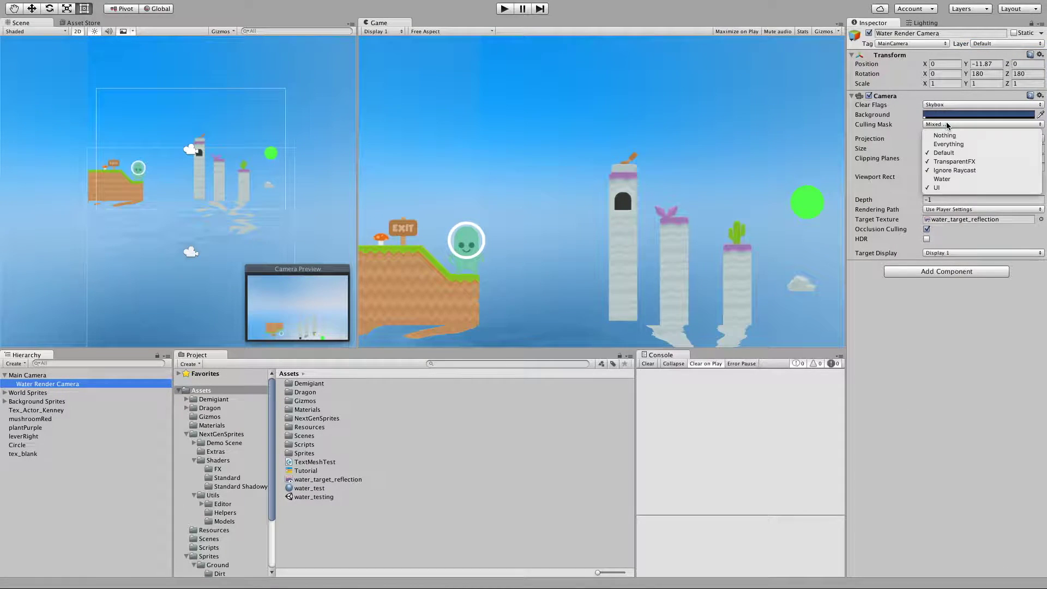
{"action": "left_click", "coordinate": [932, 340]}
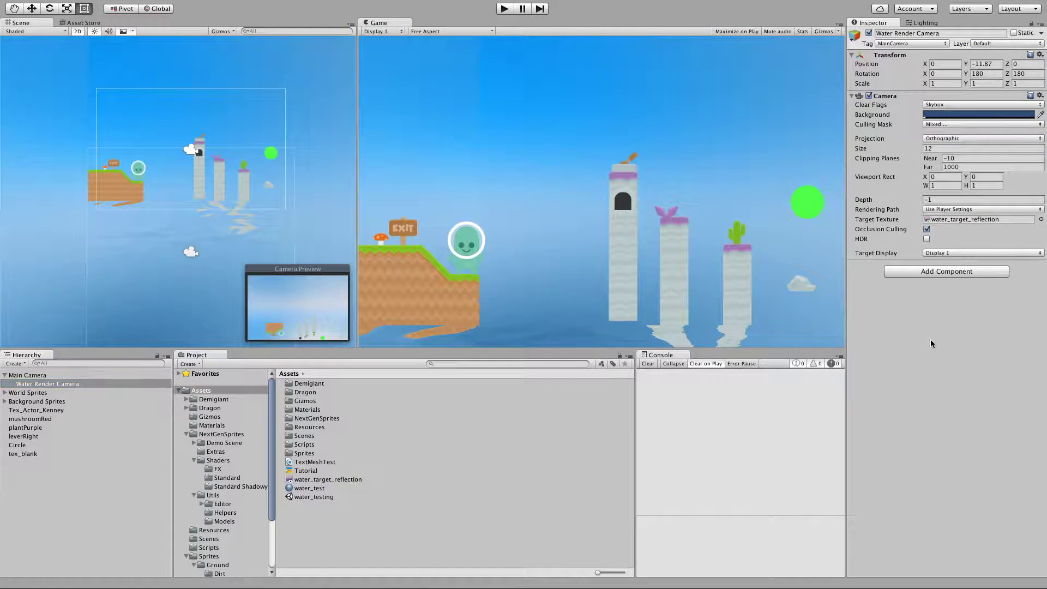
{"action": "left_click", "coordinate": [181, 243]}
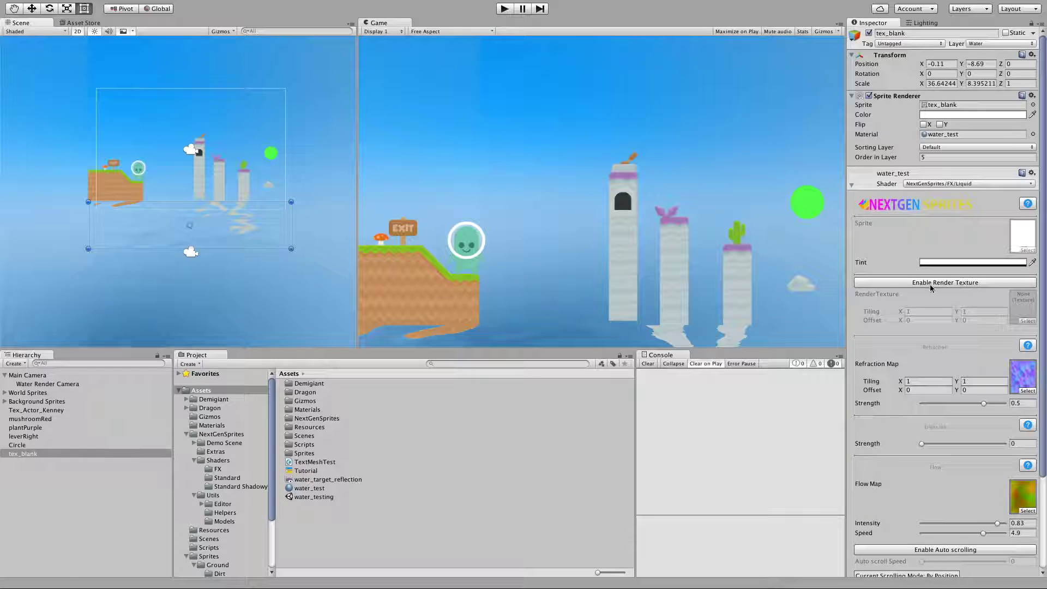
Step: Enable the render texture on water_test, assign water_target_reflection to it, and nudge tex_blank slightly upward
{"action": "left_click", "coordinate": [952, 286]}
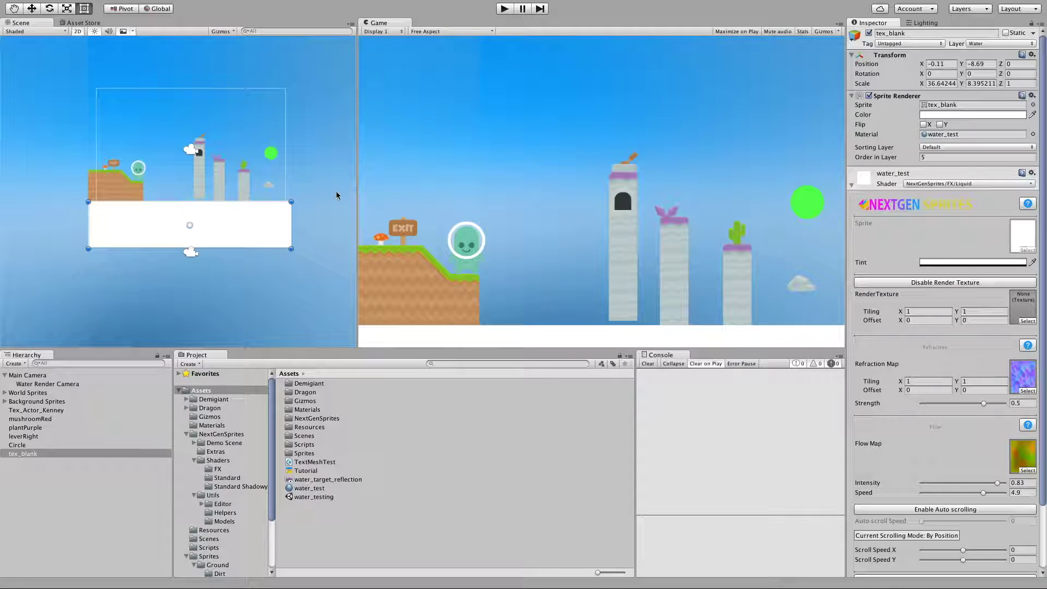
{"action": "left_click_drag", "start_coordinate": [240, 241], "coordinate": [239, 227]}
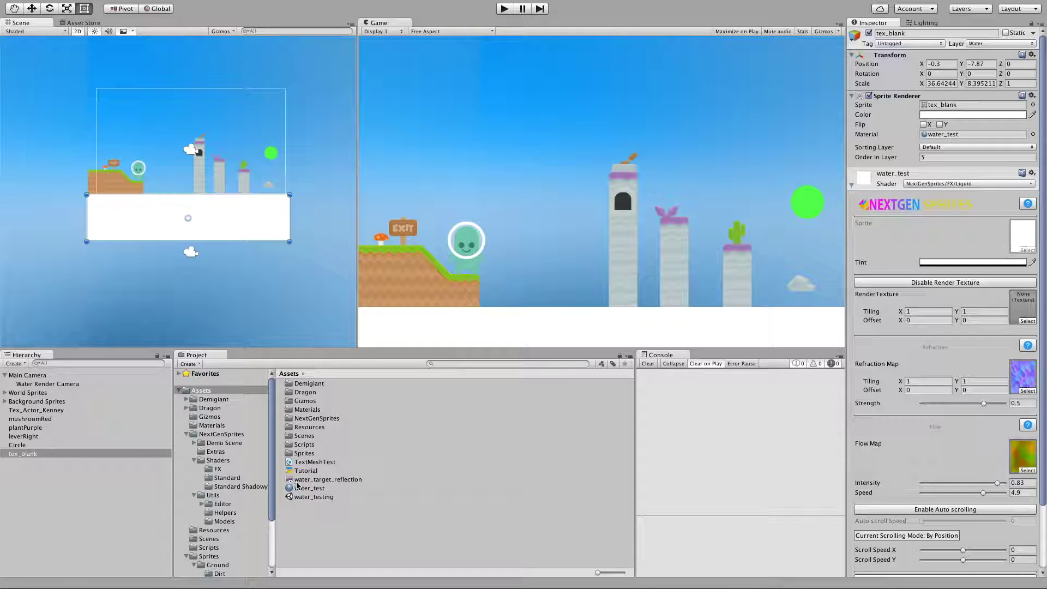
{"action": "left_click_drag", "start_coordinate": [293, 479], "coordinate": [1015, 312]}
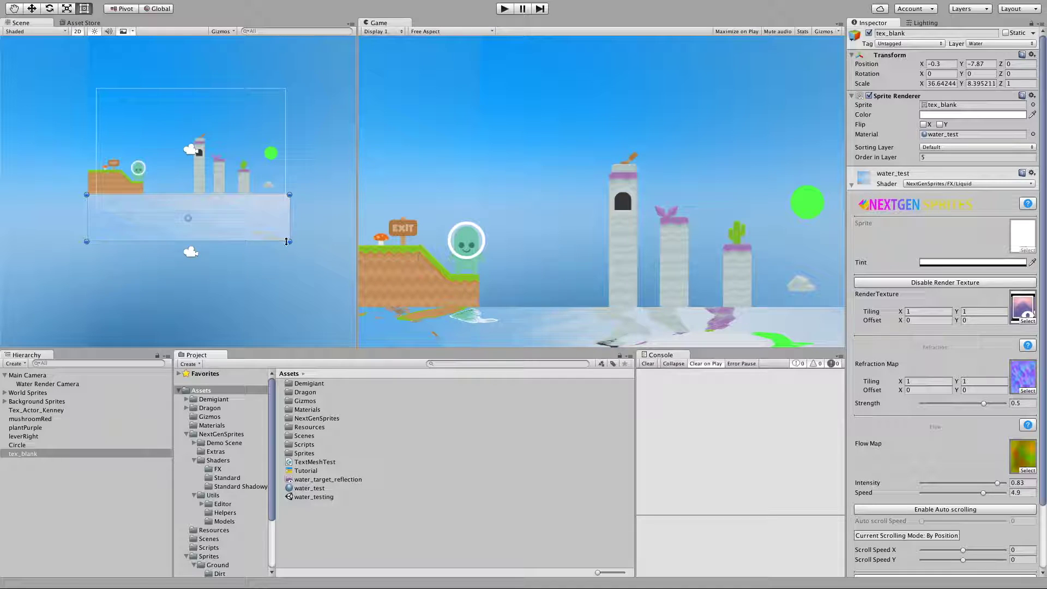
{"action": "left_click_drag", "start_coordinate": [151, 224], "coordinate": [152, 218]}
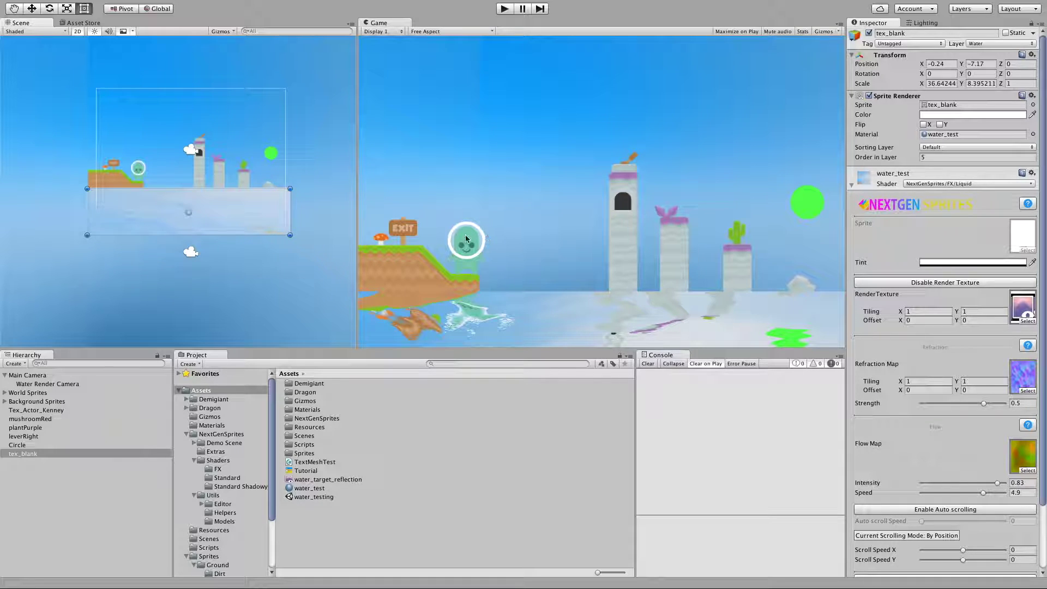
Step: Enter Play mode and move the character right above the water strip
{"action": "left_click", "coordinate": [505, 9]}
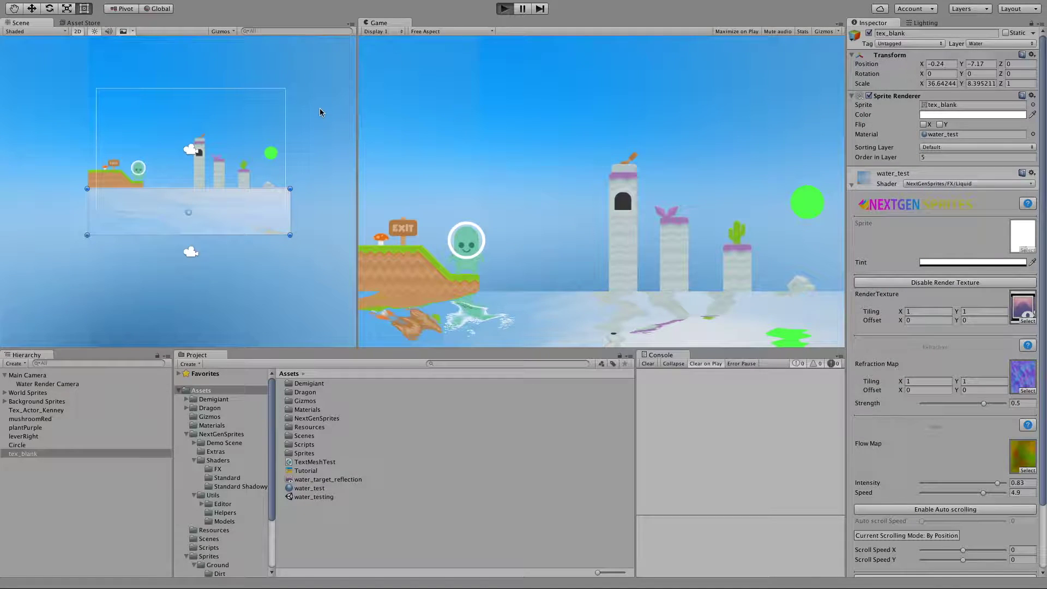
{"action": "left_click", "coordinate": [138, 168]}
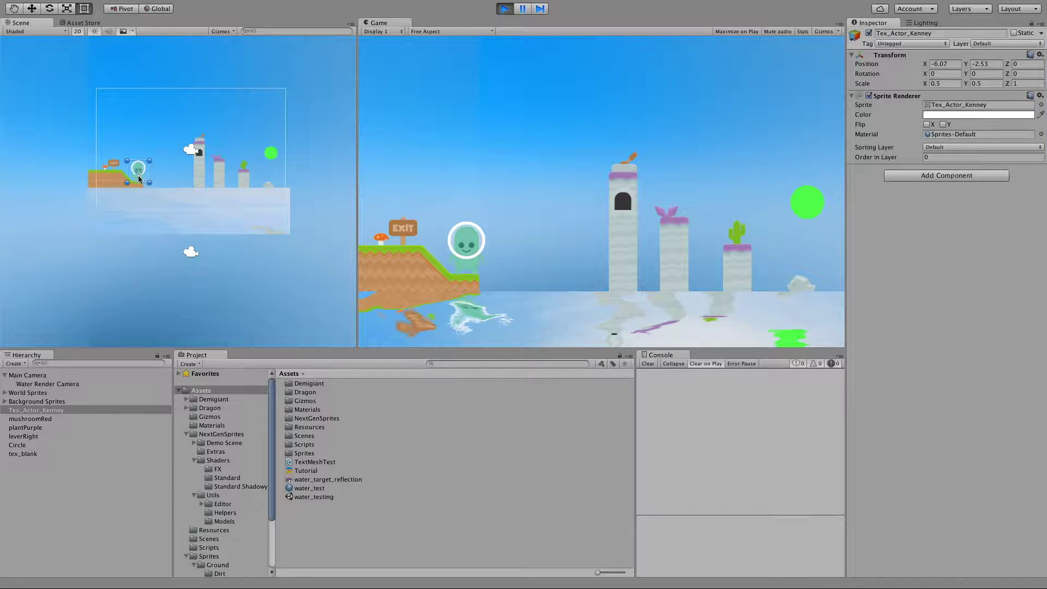
{"action": "left_click_drag", "start_coordinate": [139, 168], "coordinate": [160, 178]}
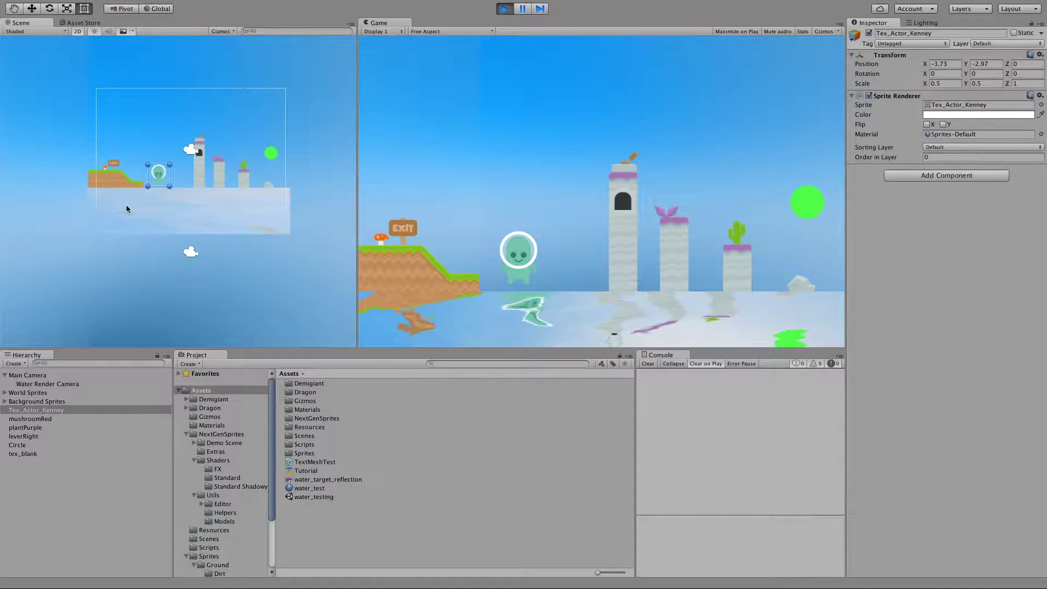
Step: Lower the water's Flow Map Speed to 1.5 and Intensity to 0.8, then stop Play
{"action": "left_click", "coordinate": [106, 232]}
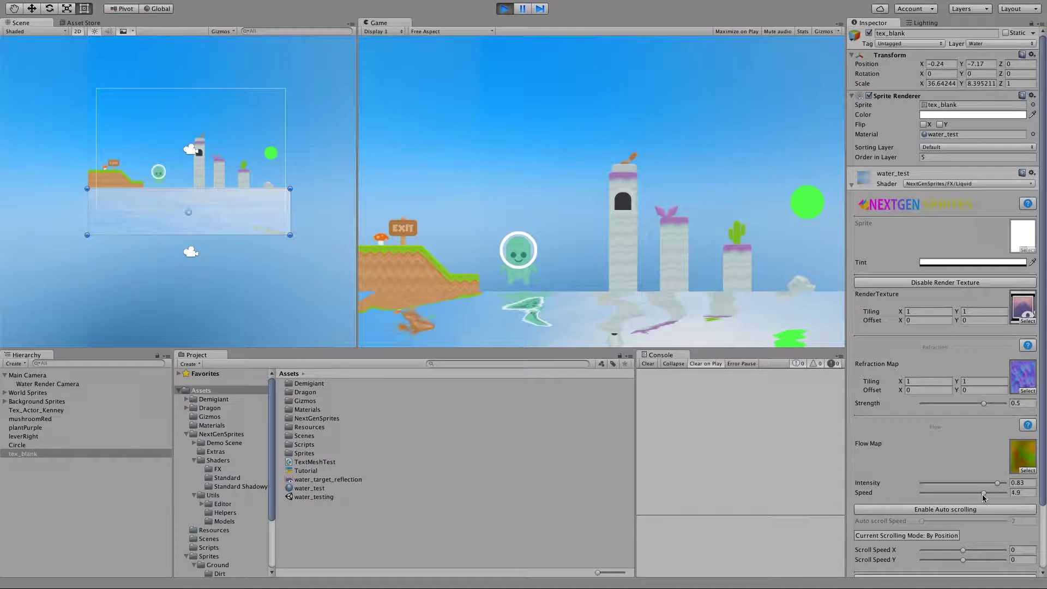
{"action": "mouse_move", "coordinate": [983, 493]}
{"action": "left_mouse_down"}
{"action": "mouse_move", "coordinate": [863, 495]}
{"action": "mouse_move", "coordinate": [979, 500]}
{"action": "left_mouse_up"}
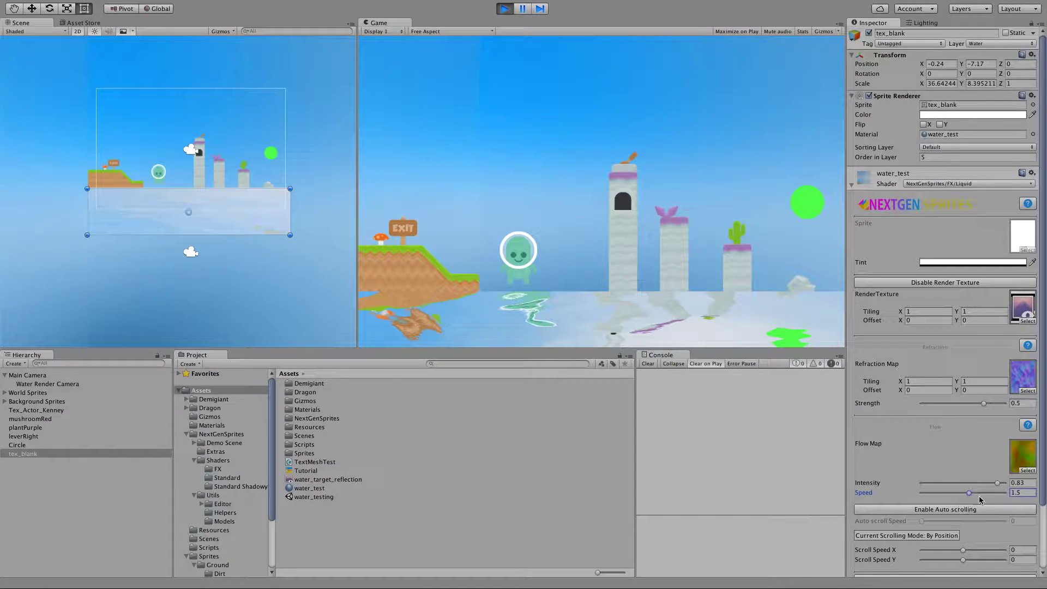
{"action": "left_click_drag", "start_coordinate": [991, 483], "coordinate": [980, 482]}
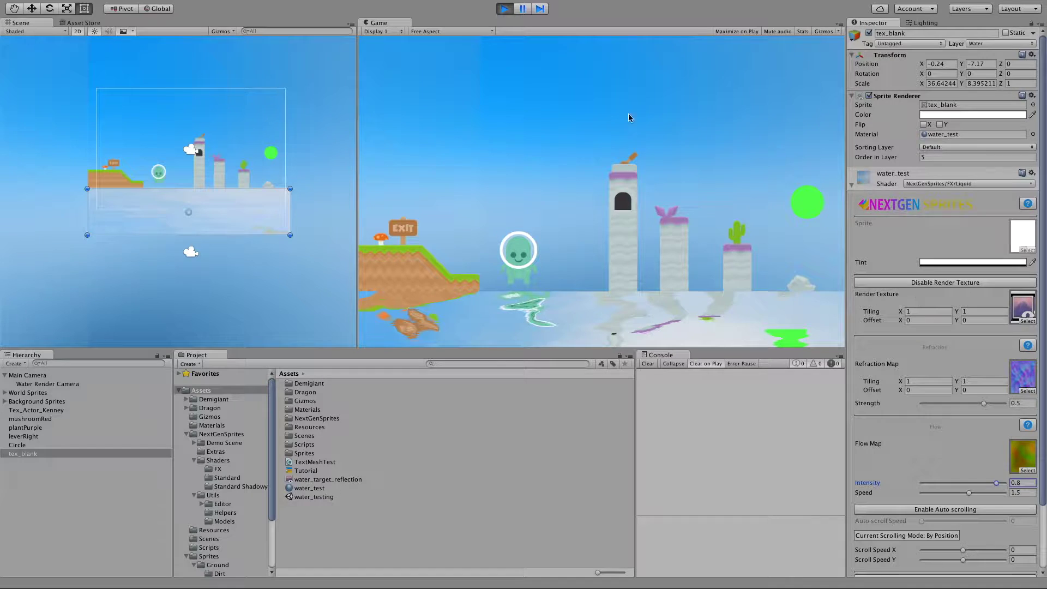
{"action": "left_click", "coordinate": [504, 9]}
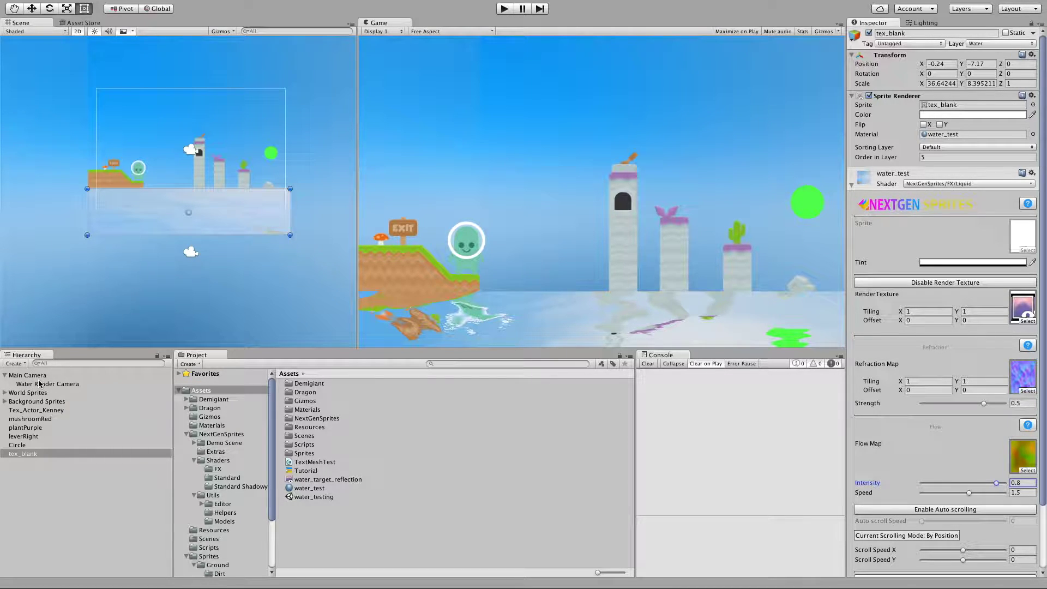
Step: In a 3D perspective Scene view, lower the Water Render Camera to Y -12.07
{"action": "left_click", "coordinate": [66, 384]}
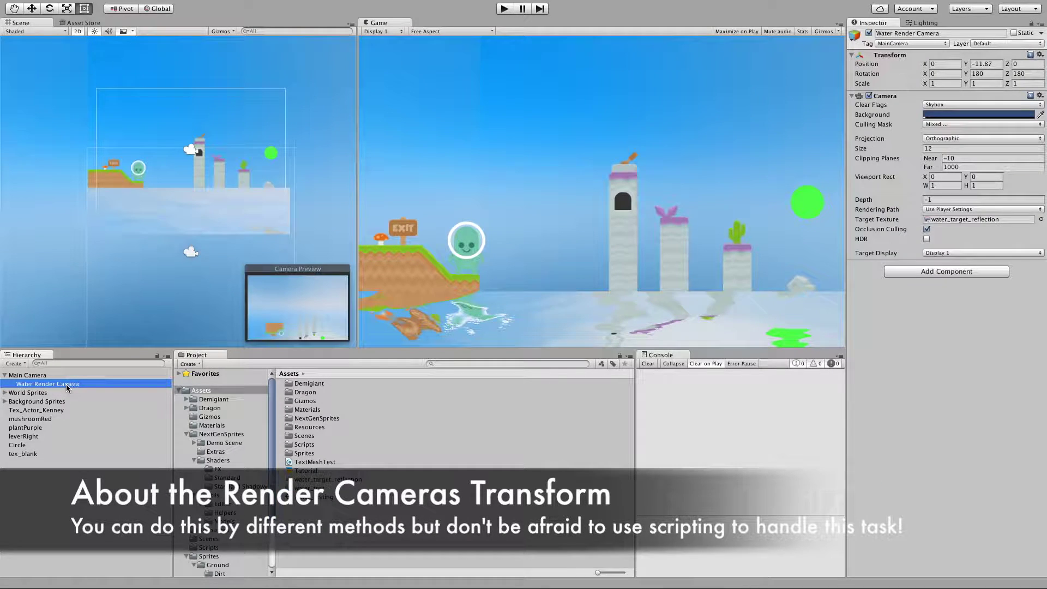
{"action": "left_click", "coordinate": [78, 31]}
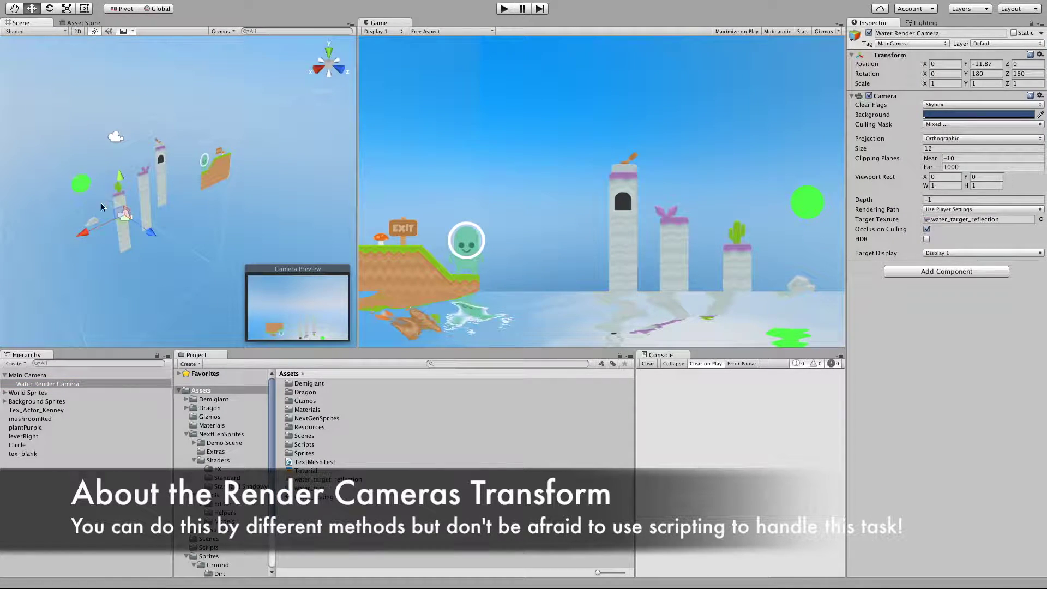
{"action": "left_click_drag", "start_coordinate": [86, 218], "coordinate": [232, 184]}
{"action": "left_click", "coordinate": [65, 384]}
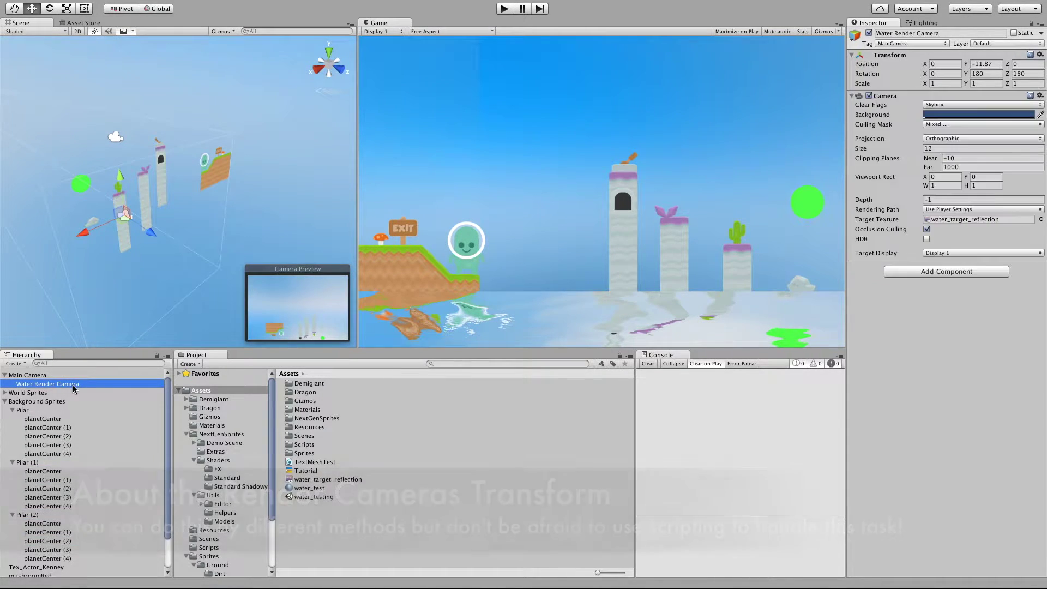
{"action": "left_click_drag", "start_coordinate": [99, 247], "coordinate": [364, 261], "text": "alt"}
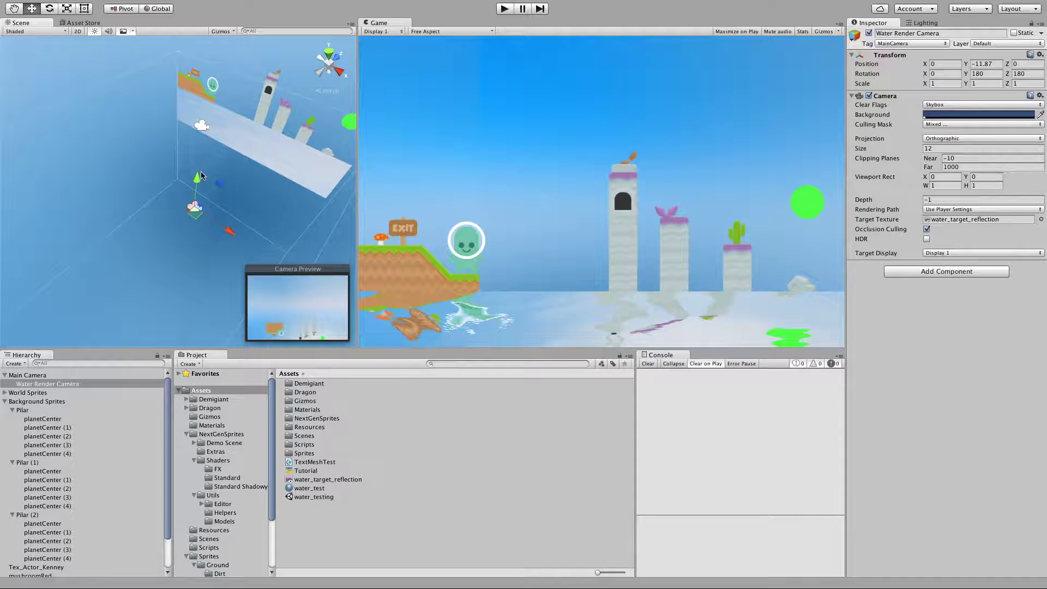
{"action": "left_click_drag", "start_coordinate": [92, 228], "coordinate": [185, 140], "text": "alt"}
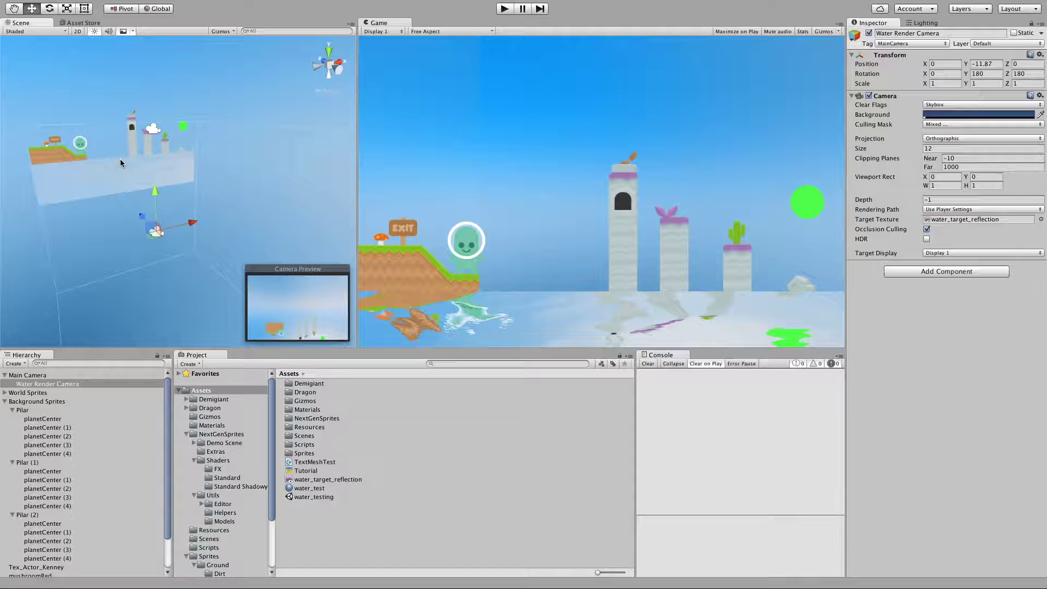
{"action": "mouse_move", "coordinate": [154, 194]}
{"action": "left_mouse_down"}
{"action": "mouse_move", "coordinate": [156, 175]}
{"action": "mouse_move", "coordinate": [162, 225]}
{"action": "mouse_move", "coordinate": [173, 190]}
{"action": "mouse_move", "coordinate": [168, 229]}
{"action": "mouse_move", "coordinate": [171, 198]}
{"action": "left_mouse_up"}
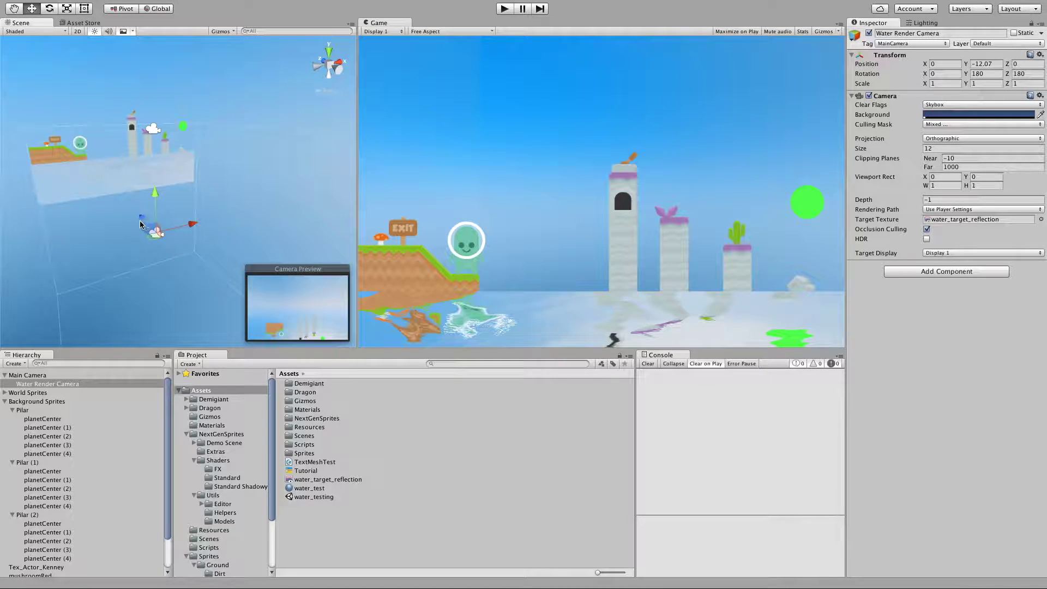
Step: Orbit and pan the Scene view around the level to inspect the render camera's placement
{"action": "left_click_drag", "start_coordinate": [111, 219], "coordinate": [141, 245], "text": "alt"}
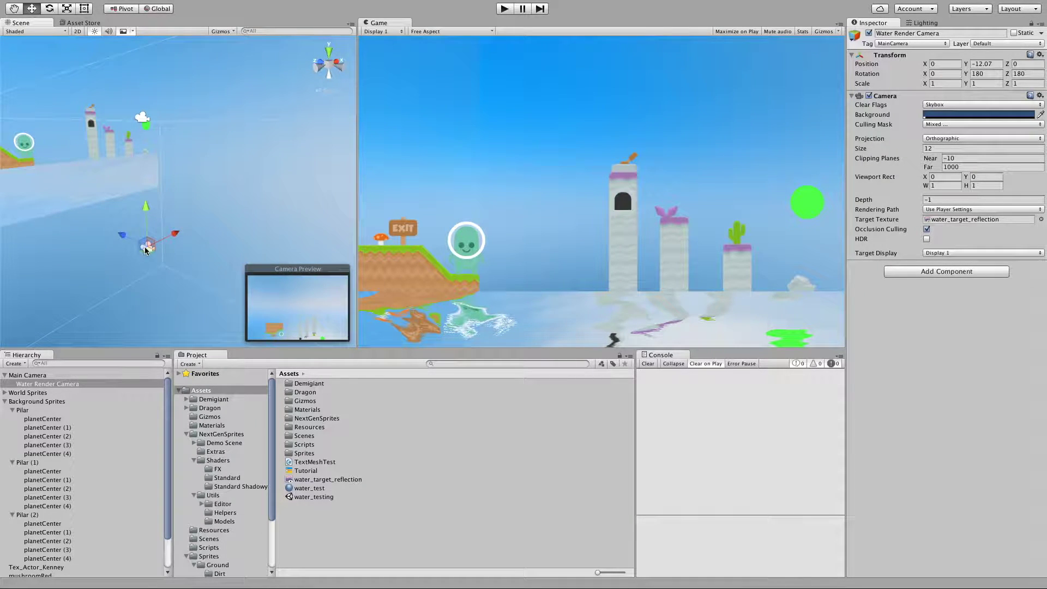
{"action": "left_click_drag", "start_coordinate": [26, 216], "coordinate": [239, 175], "text": "alt"}
{"action": "key", "text": "alt"}
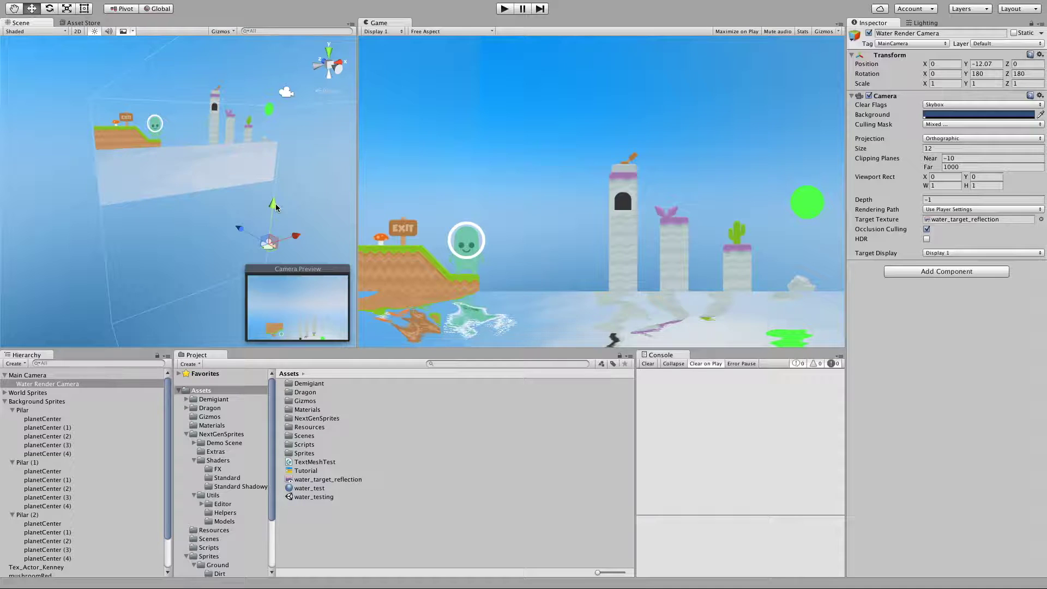
{"action": "middle_click_drag", "start_coordinate": [234, 233], "coordinate": [178, 201]}
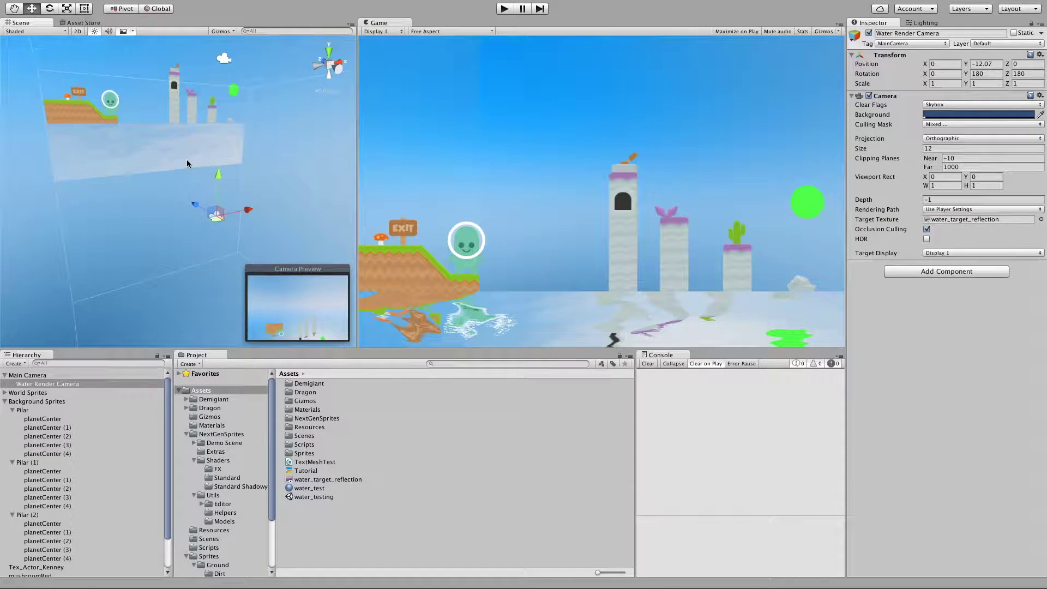
{"action": "left_click_drag", "start_coordinate": [133, 163], "coordinate": [270, 191], "text": "alt"}
{"action": "left_click_drag", "start_coordinate": [171, 174], "coordinate": [328, 189], "text": "alt"}
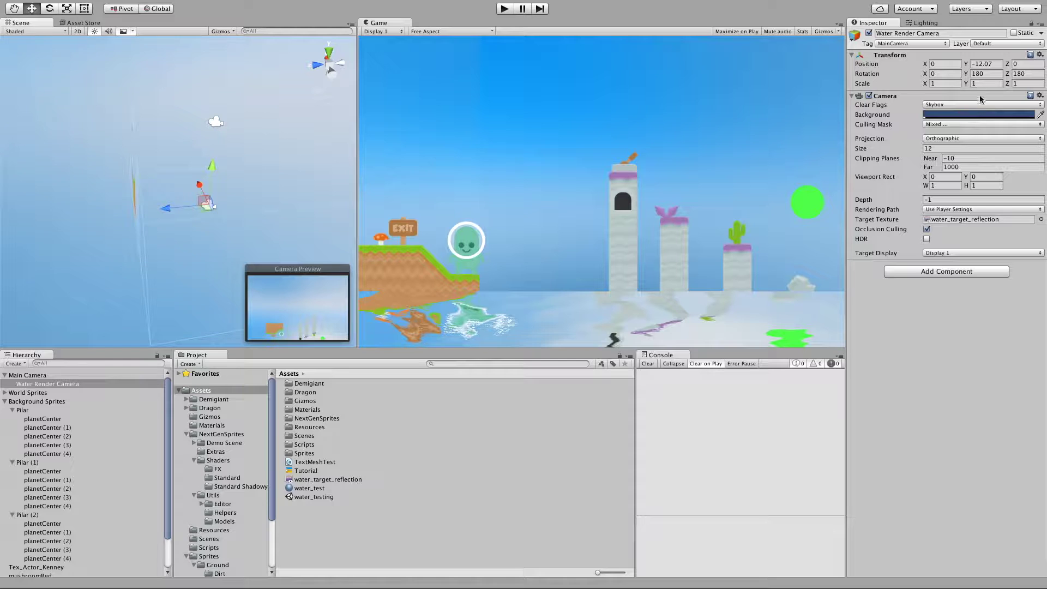
{"action": "left_click_drag", "start_coordinate": [127, 213], "coordinate": [250, 212], "text": "alt"}
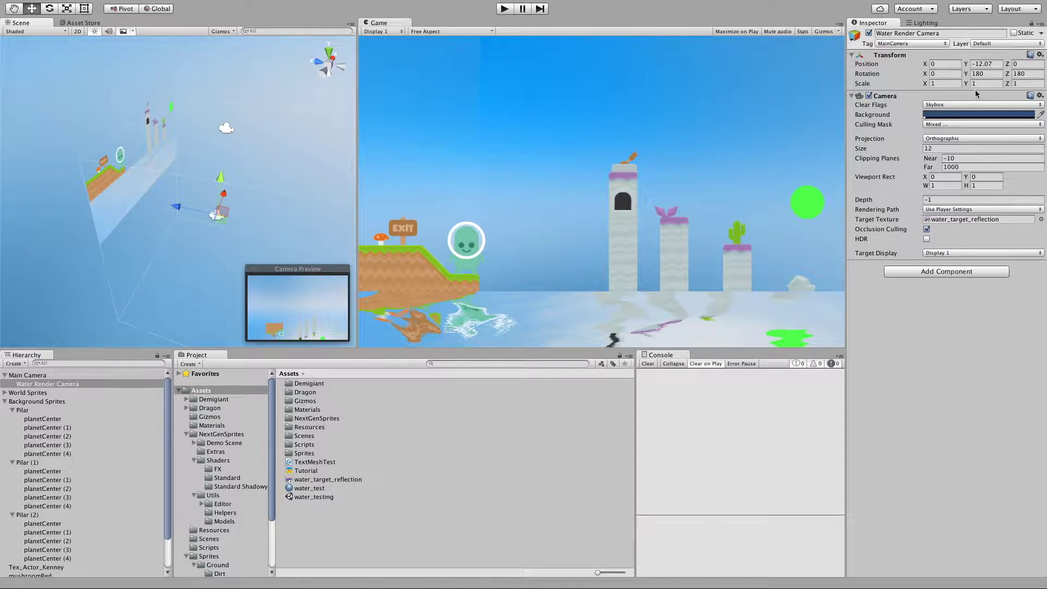
Step: Temporarily zero the camera's Y rotation, raise it to Y -8.75, then restore rotation Y 180
{"action": "left_click", "coordinate": [987, 74]}
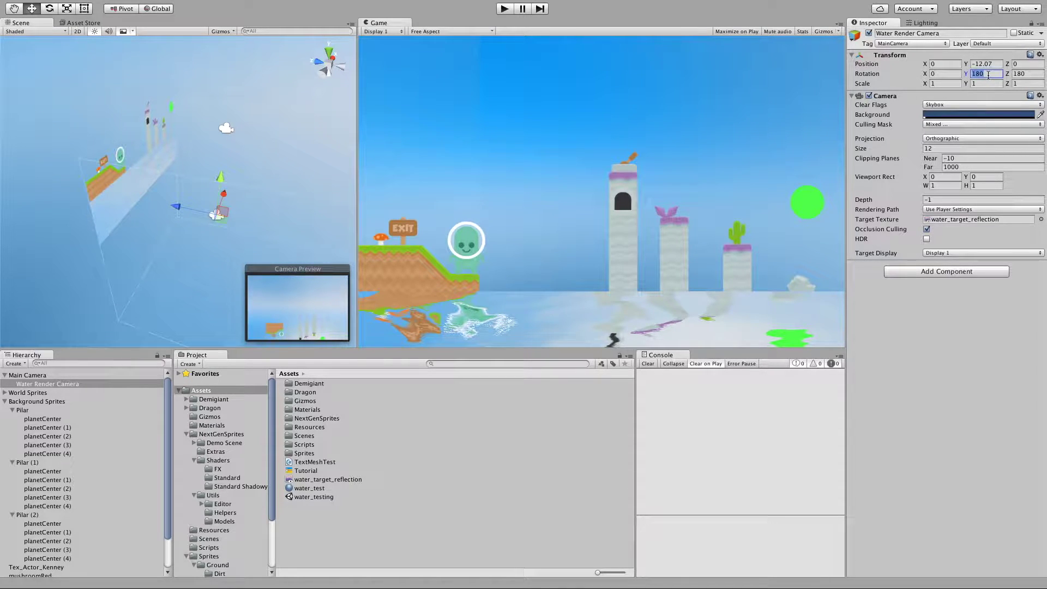
{"action": "type", "text": "0"}
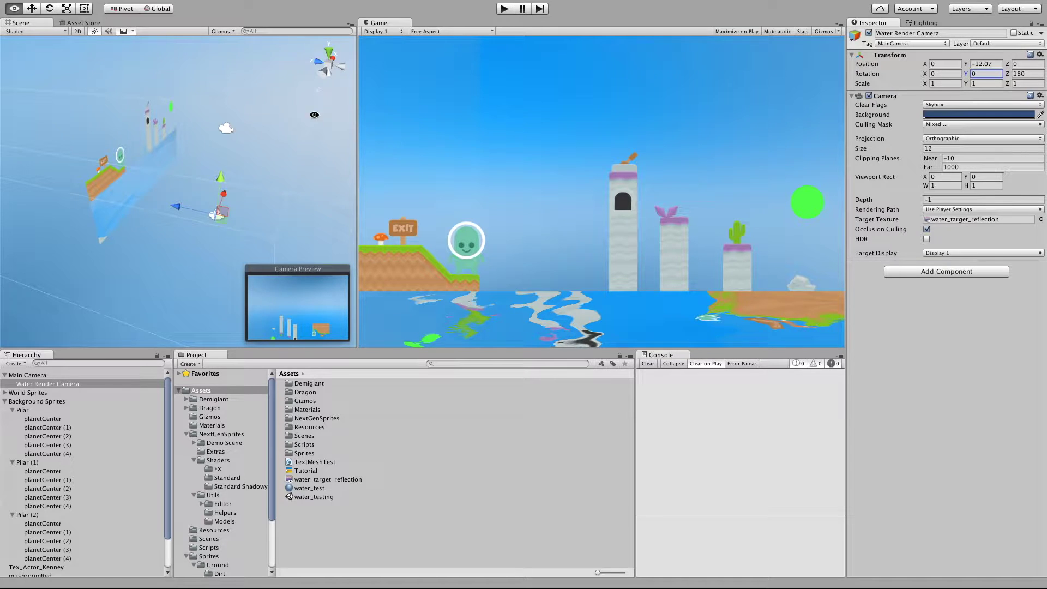
{"action": "left_click_drag", "start_coordinate": [163, 179], "coordinate": [93, 100], "text": "alt"}
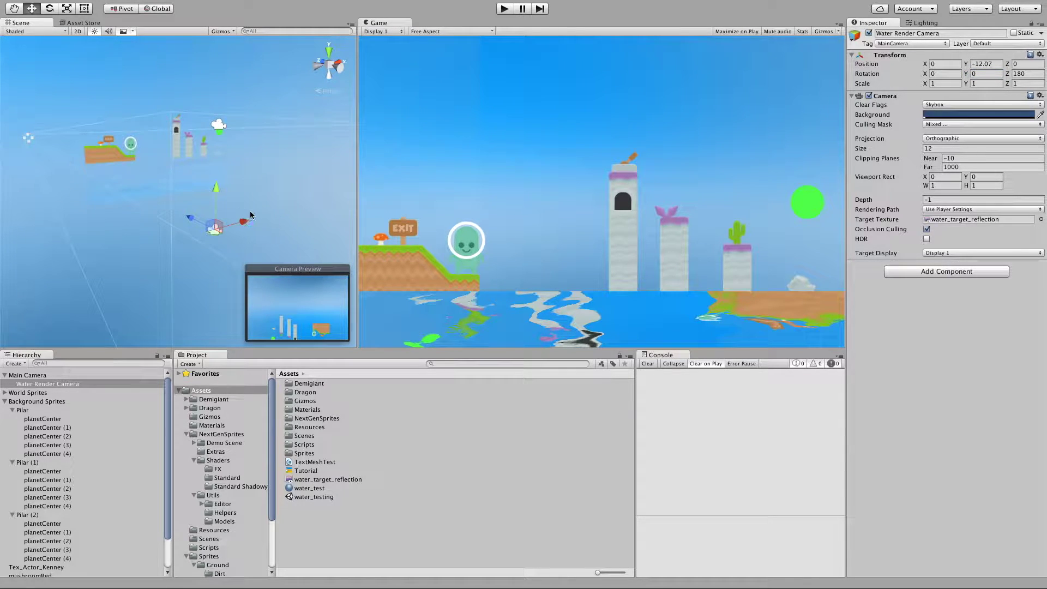
{"action": "left_click_drag", "start_coordinate": [215, 198], "coordinate": [233, 168]}
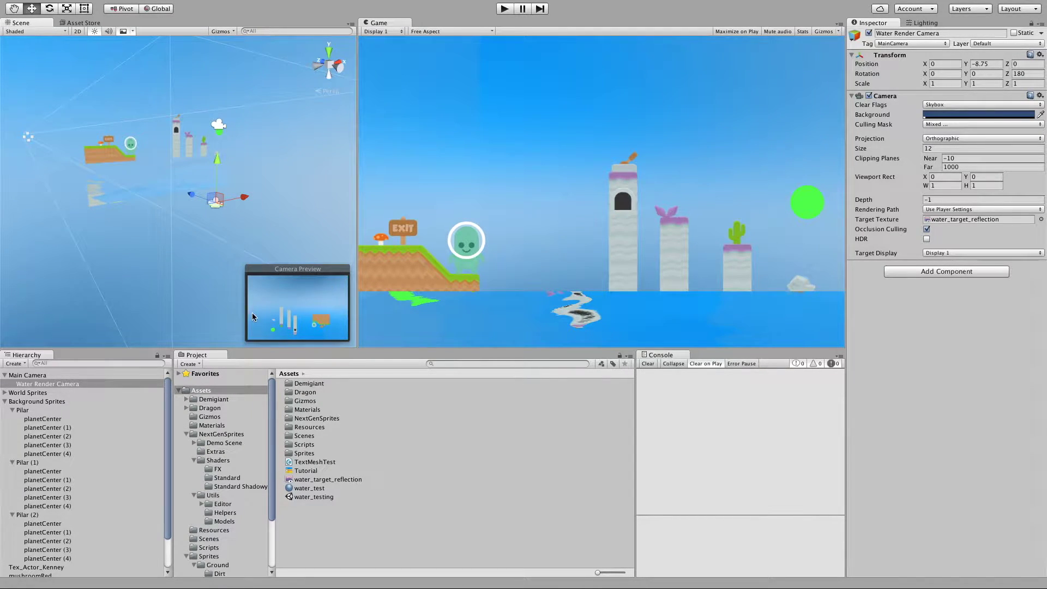
{"action": "left_click", "coordinate": [990, 72]}
{"action": "type", "text": "180"}
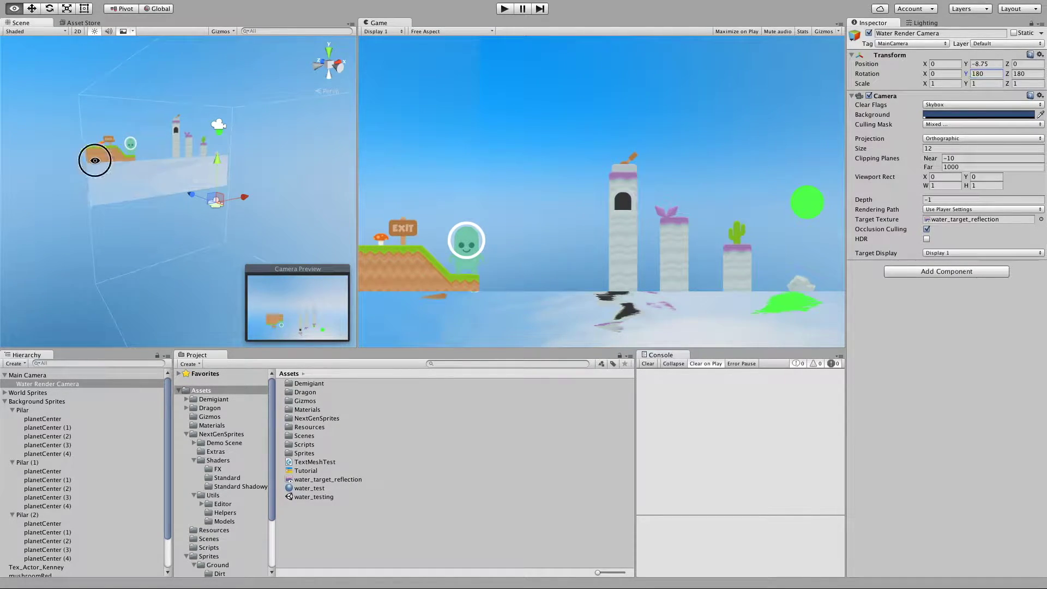
Step: Try near clipping values of -15.82 and -20, then settle the Near plane at -10
{"action": "left_click_drag", "start_coordinate": [93, 159], "coordinate": [222, 211], "text": "alt"}
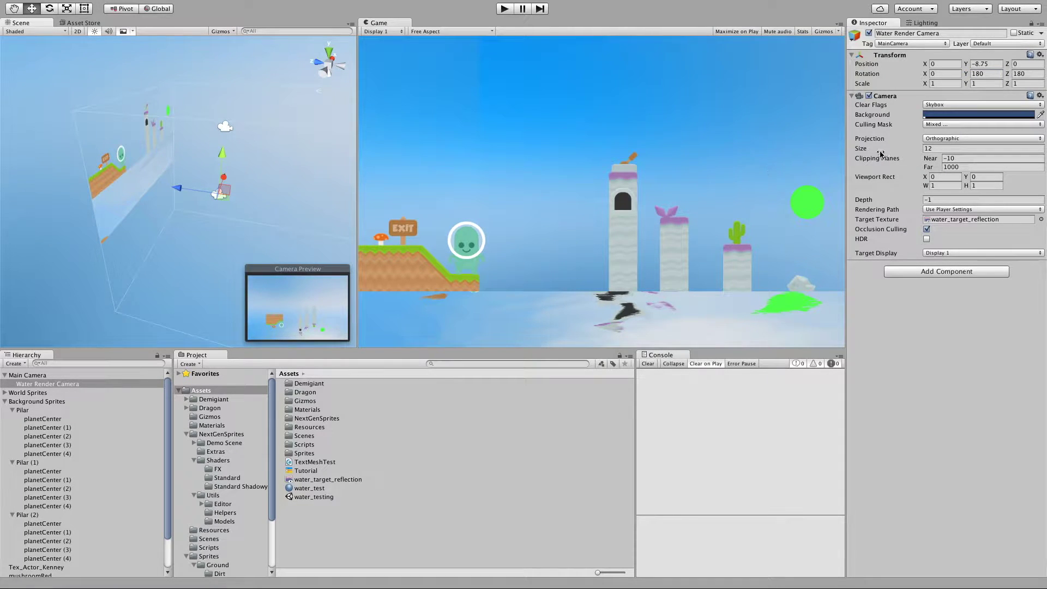
{"action": "left_click", "coordinate": [930, 159]}
{"action": "left_click_drag", "start_coordinate": [930, 159], "coordinate": [977, 163]}
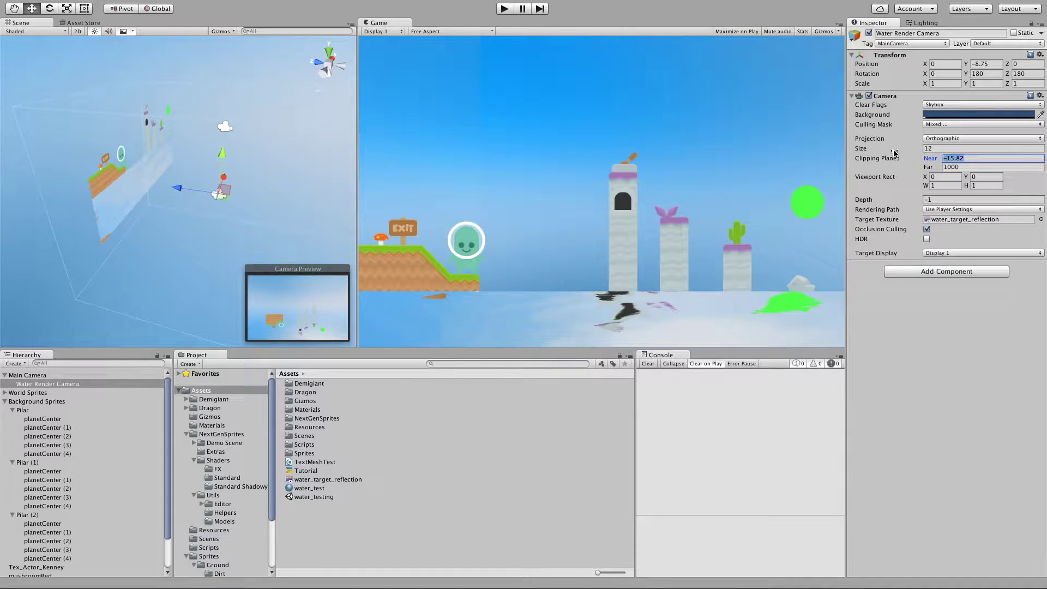
{"action": "type", "text": "-20"}
{"action": "double_click", "coordinate": [964, 158]}
{"action": "type", "text": "10"}
Step: Reselect the Water Render Camera in the Scene view from a front angle
{"action": "left_click_drag", "start_coordinate": [275, 222], "coordinate": [222, 201], "text": "alt"}
{"action": "left_click", "coordinate": [229, 208]}
{"action": "left_click", "coordinate": [210, 195]}
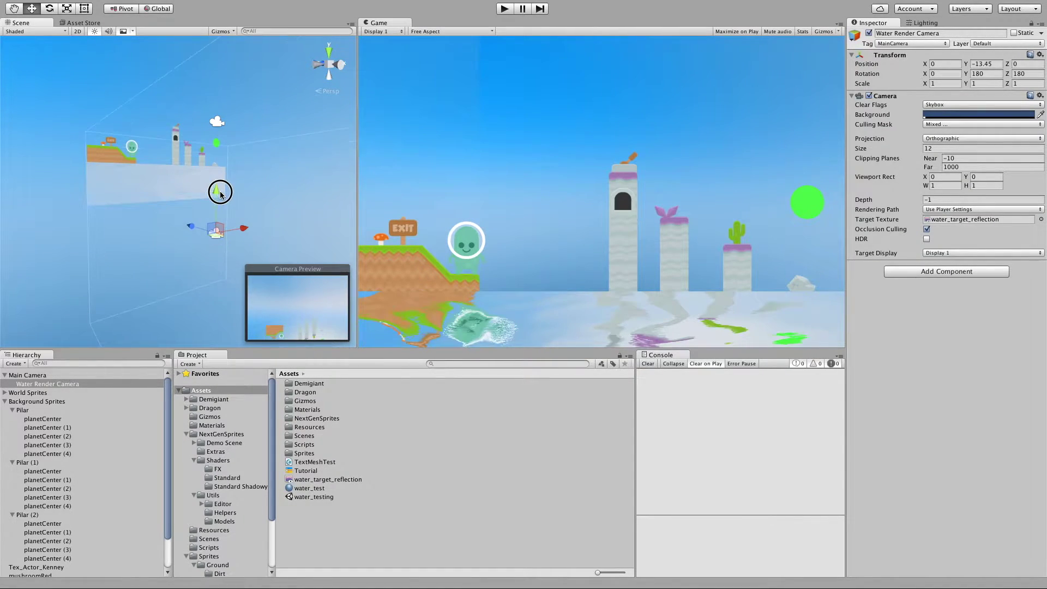
{"action": "left_click_drag", "start_coordinate": [222, 201], "coordinate": [171, 187], "text": "alt"}
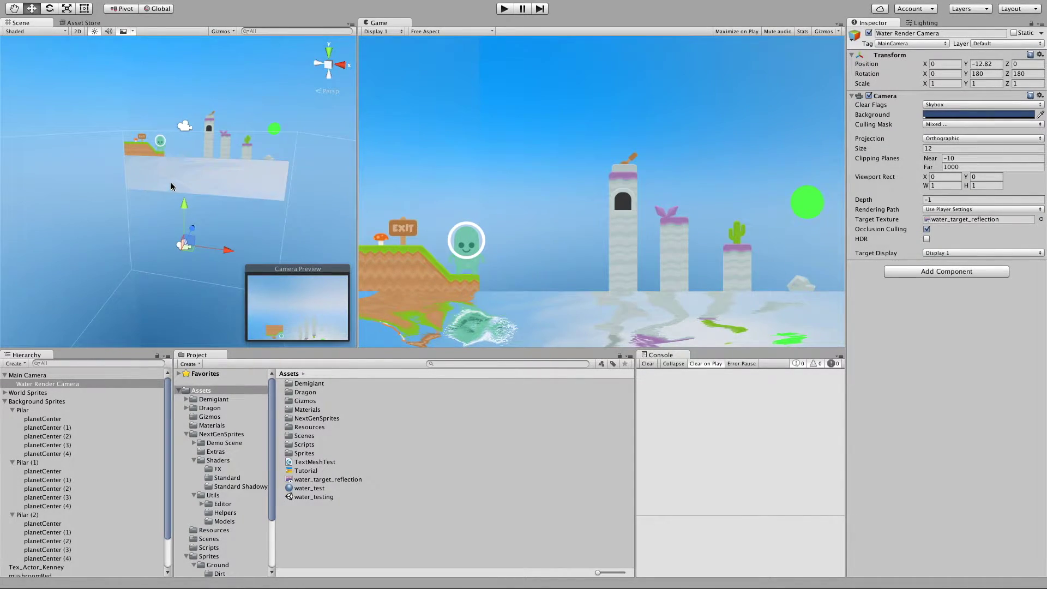
Step: Collapse Background Sprites and parent tex_blank under the Water Render Camera in the Hierarchy
{"action": "left_click", "coordinate": [36, 376]}
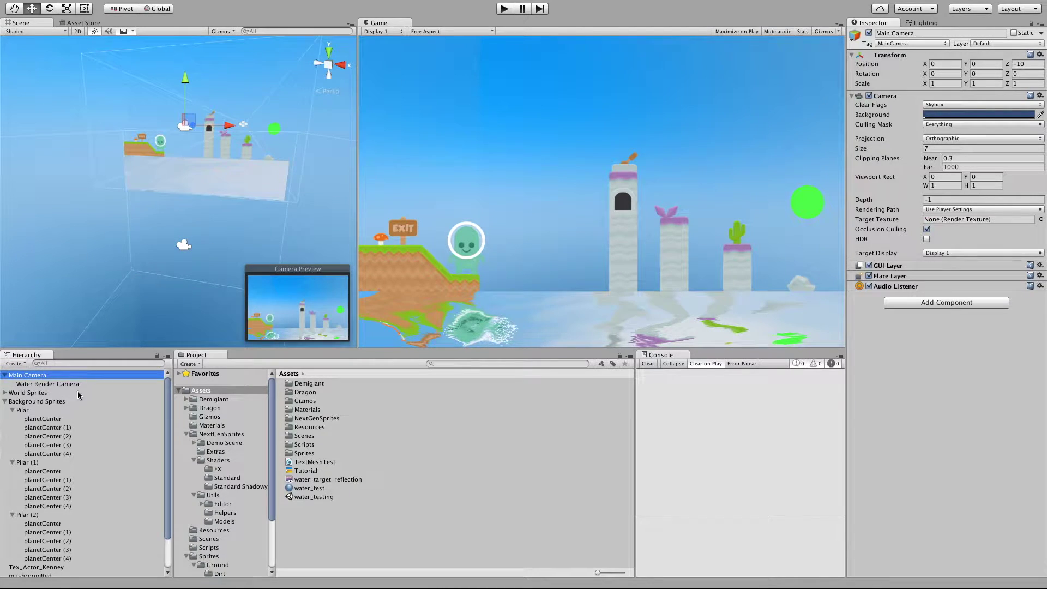
{"action": "left_click", "coordinate": [4, 401]}
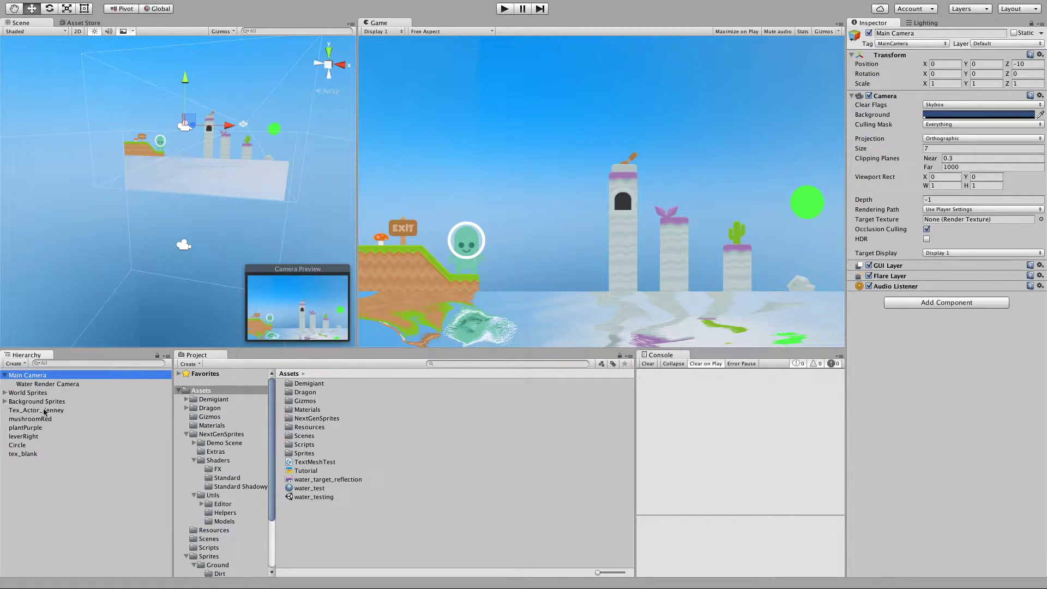
{"action": "left_click", "coordinate": [34, 454]}
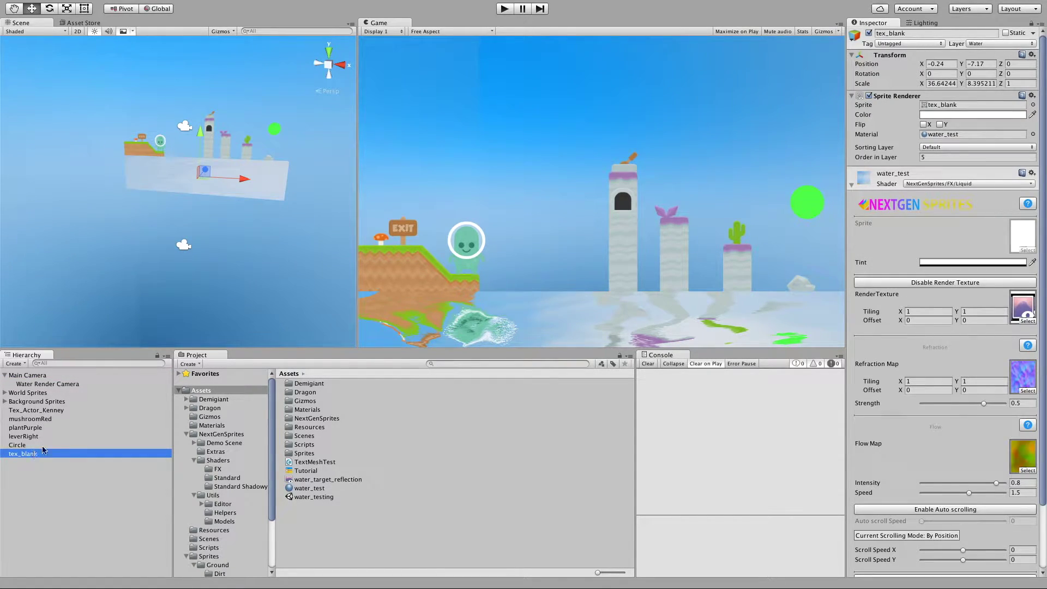
{"action": "left_click_drag", "start_coordinate": [22, 454], "coordinate": [43, 384]}
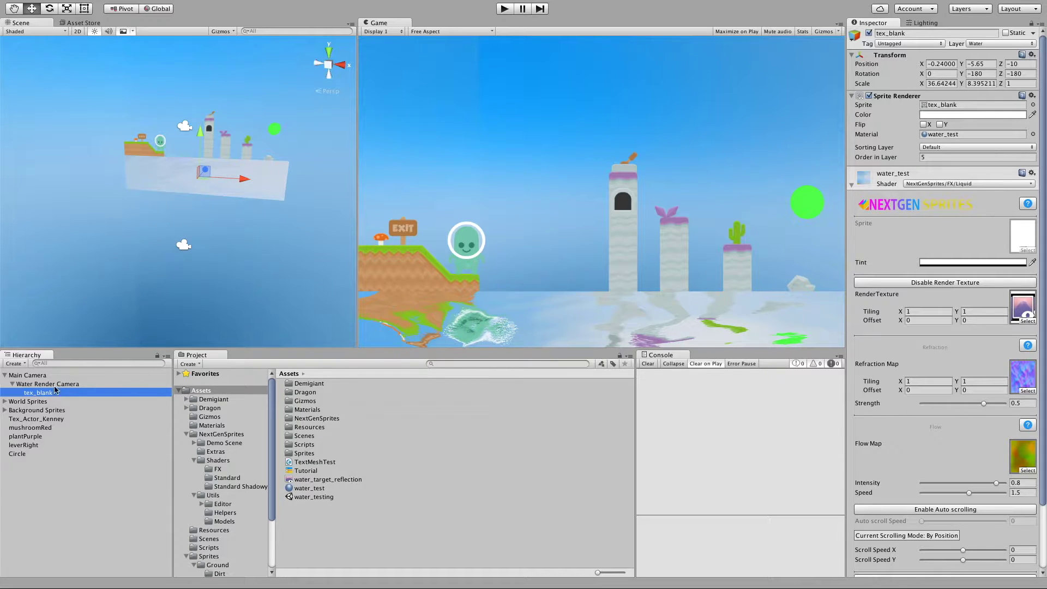
Step: Slide the Main Camera to X 0.22 and enter Play mode again
{"action": "left_click", "coordinate": [47, 377]}
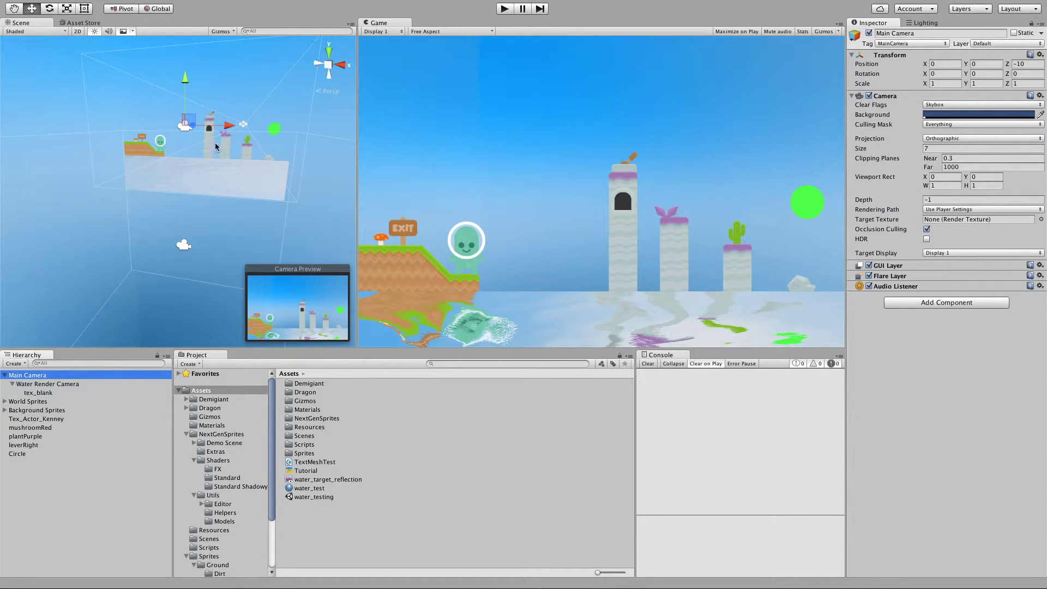
{"action": "mouse_move", "coordinate": [229, 125]}
{"action": "left_mouse_down"}
{"action": "mouse_move", "coordinate": [624, 121]}
{"action": "mouse_move", "coordinate": [197, 140]}
{"action": "mouse_move", "coordinate": [253, 141]}
{"action": "mouse_move", "coordinate": [222, 136]}
{"action": "mouse_move", "coordinate": [231, 139]}
{"action": "left_mouse_up"}
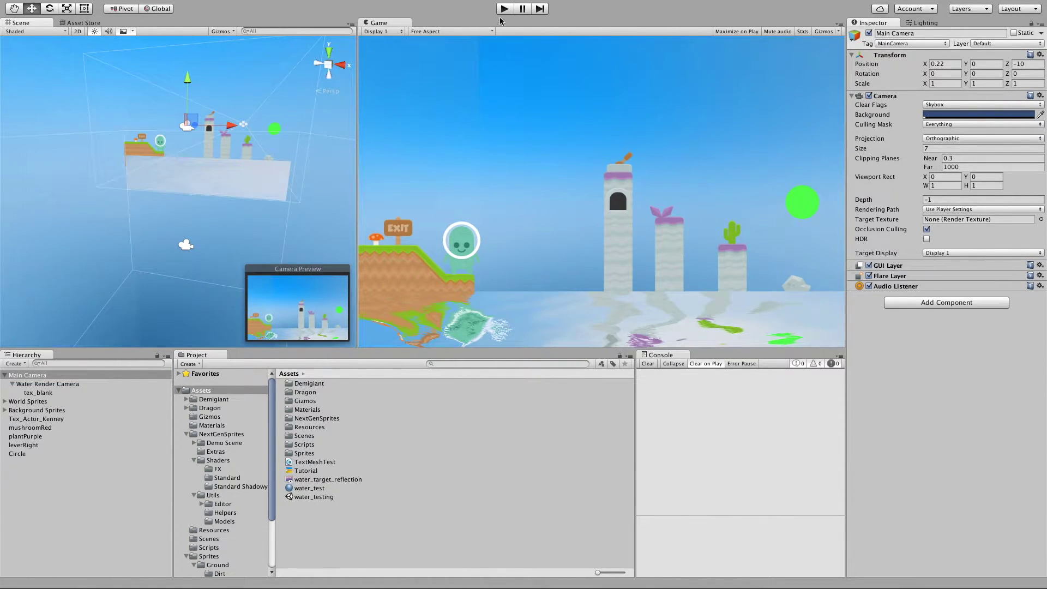
{"action": "left_click", "coordinate": [503, 9]}
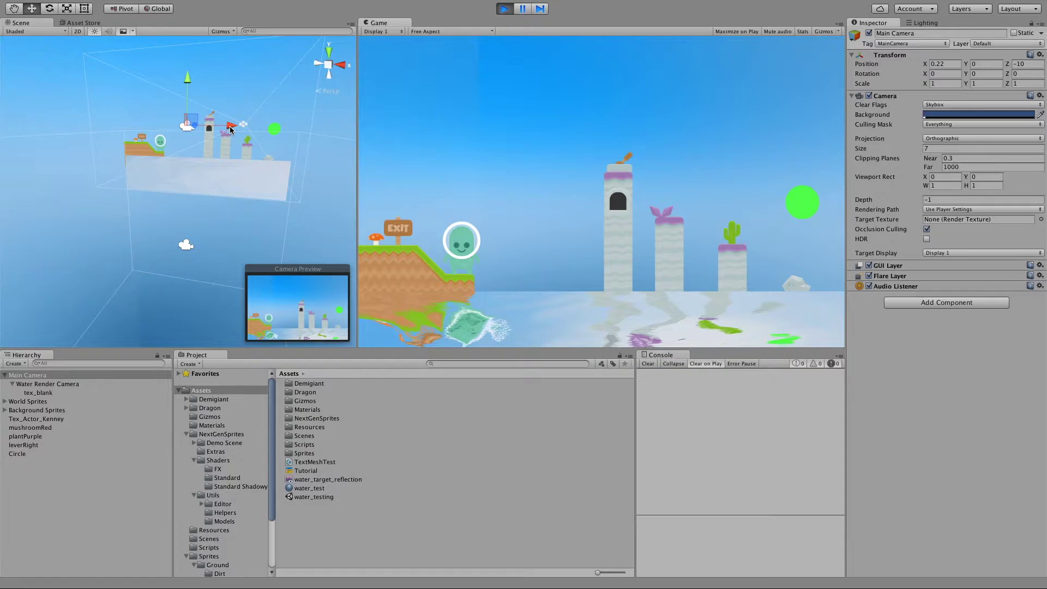
{"action": "mouse_move", "coordinate": [231, 127]}
{"action": "left_mouse_down"}
{"action": "mouse_move", "coordinate": [261, 127]}
{"action": "mouse_move", "coordinate": [139, 129]}
{"action": "mouse_move", "coordinate": [226, 143]}
{"action": "left_mouse_up"}
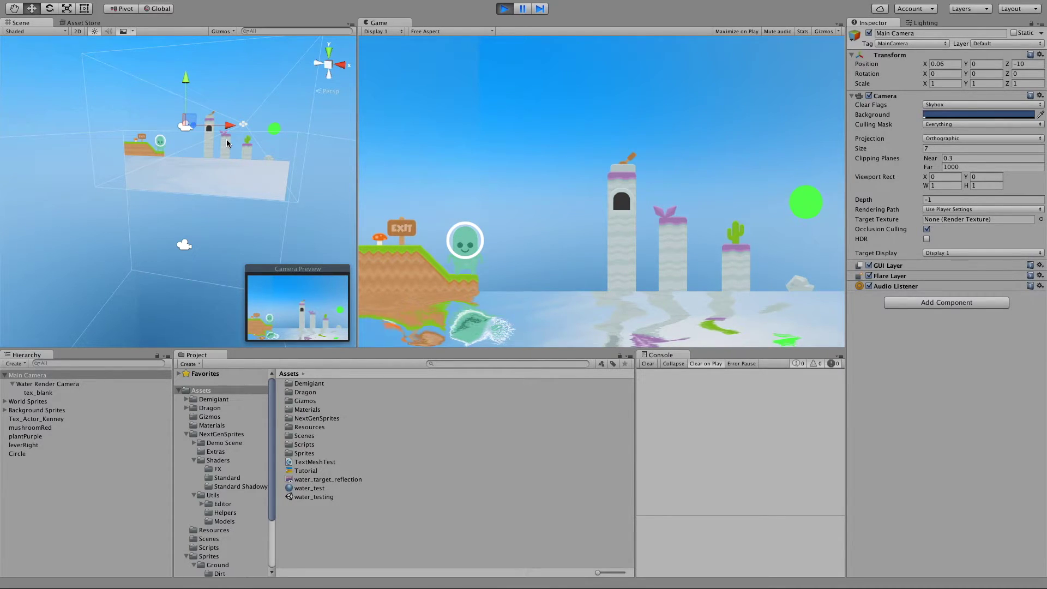
{"action": "left_click", "coordinate": [504, 9]}
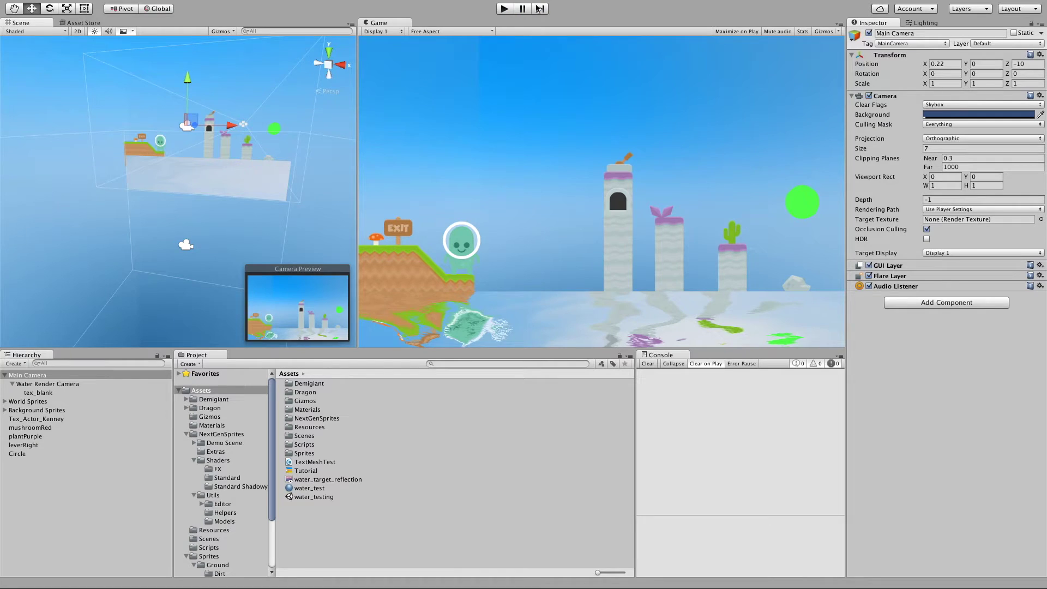